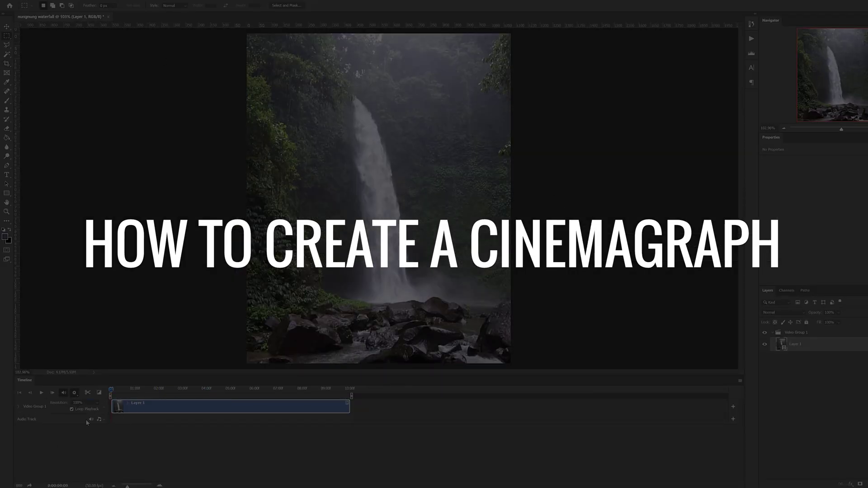
Step: Get past the intro to Photoshop's Home screen with its Recent files list
left_click_drag(123, 426, 314, 426)
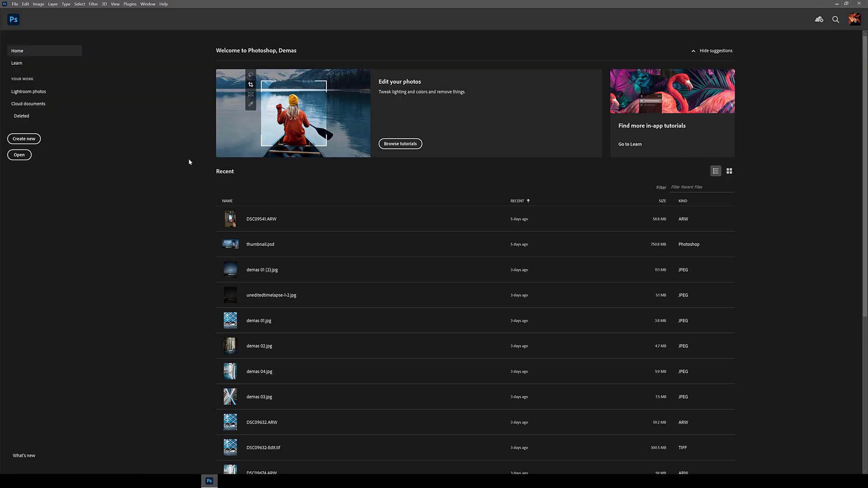
Step: Open the 'nungnung waterfall' video file
left_click(19, 155)
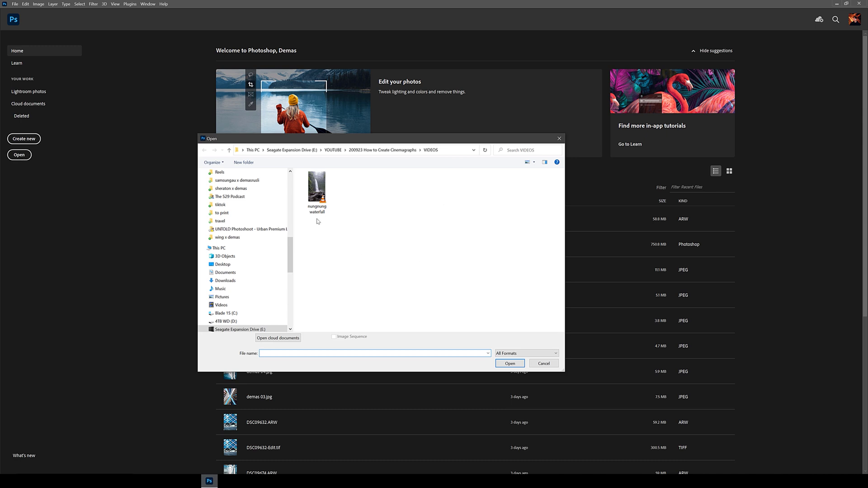
double_click(321, 193)
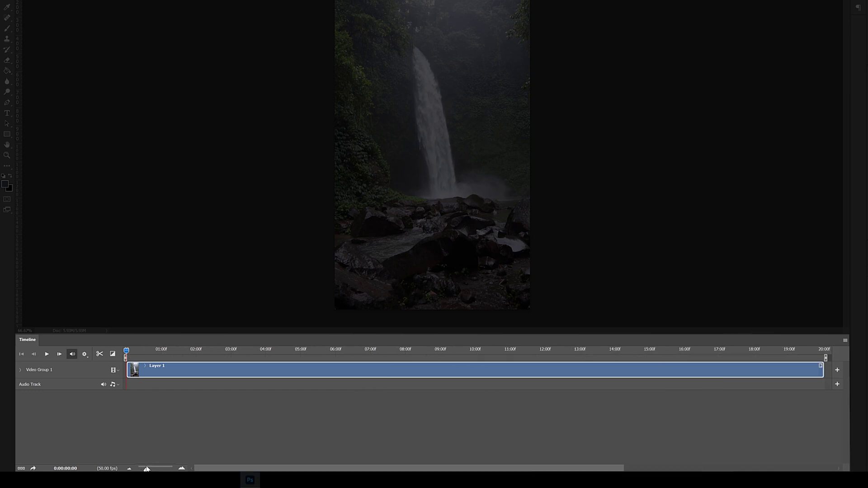
scroll(460, 400, "down", 1)
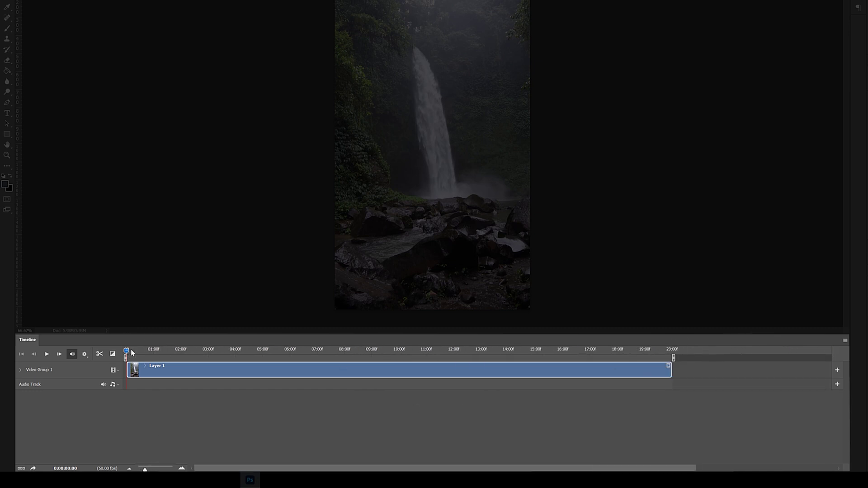
Step: Scrub through and play the 20-second waterfall clip on the Timeline
left_click_drag(127, 350, 207, 358)
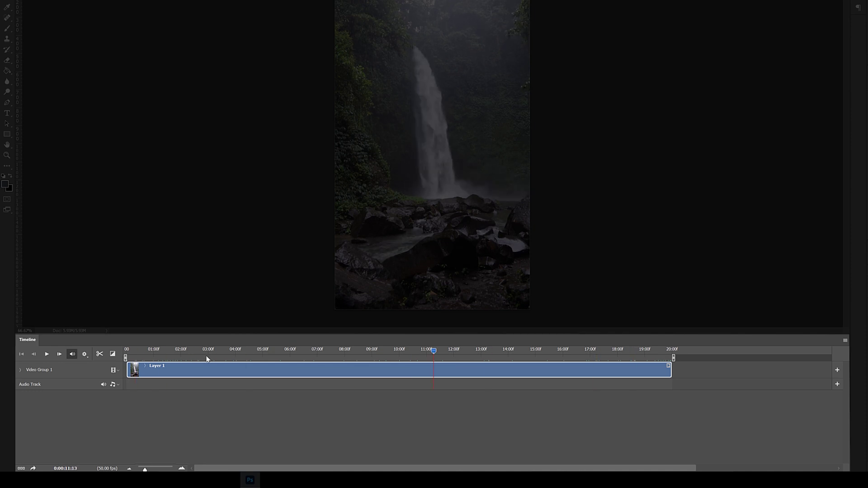
left_click(123, 356)
left_click(46, 354)
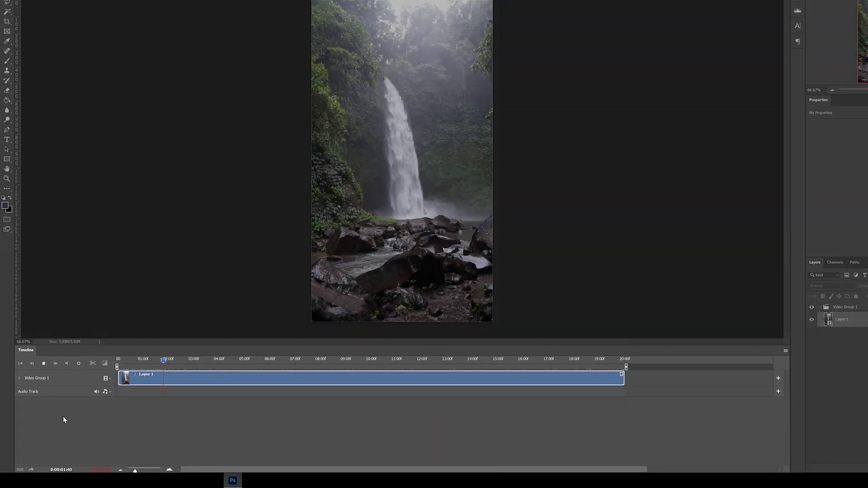
key("space")
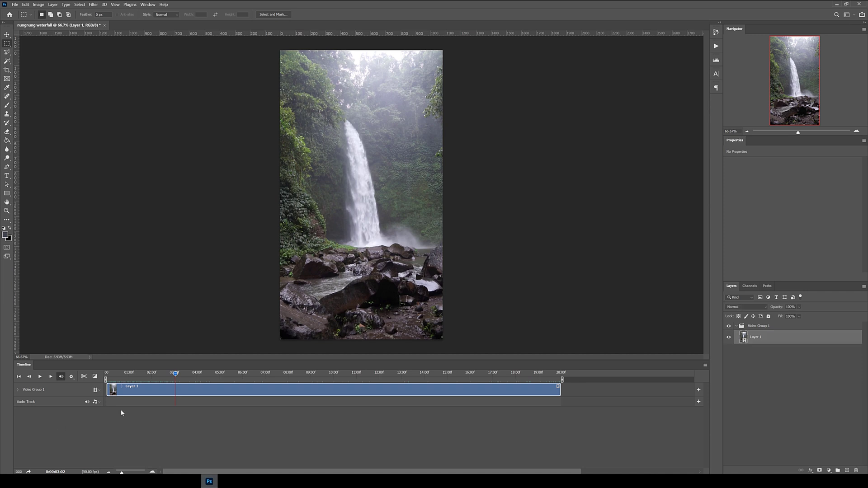
left_click_drag(176, 373, 106, 374)
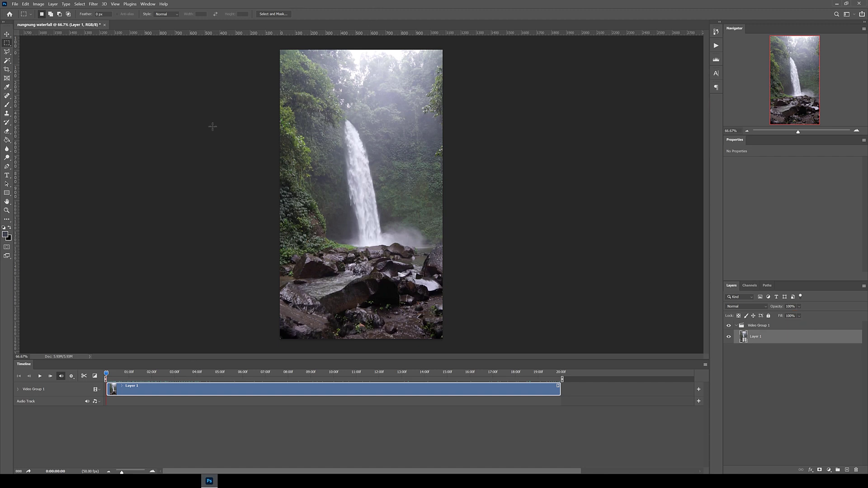
Step: Crop the video to a 4:5 portrait ratio, shifting the image down slightly
left_click(7, 70)
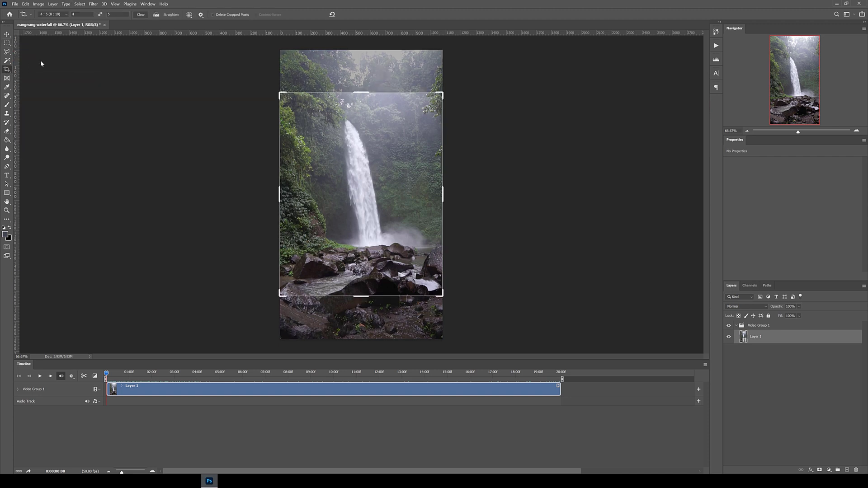
left_click(68, 15)
left_click(90, 46)
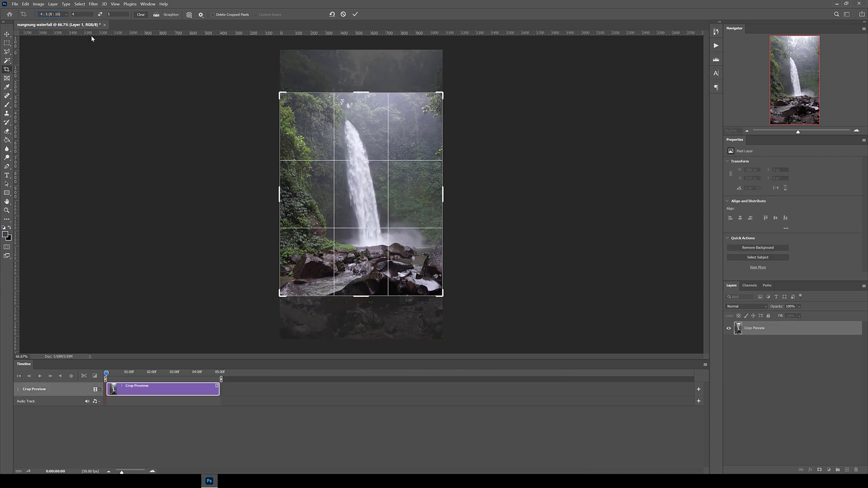
left_click(364, 207)
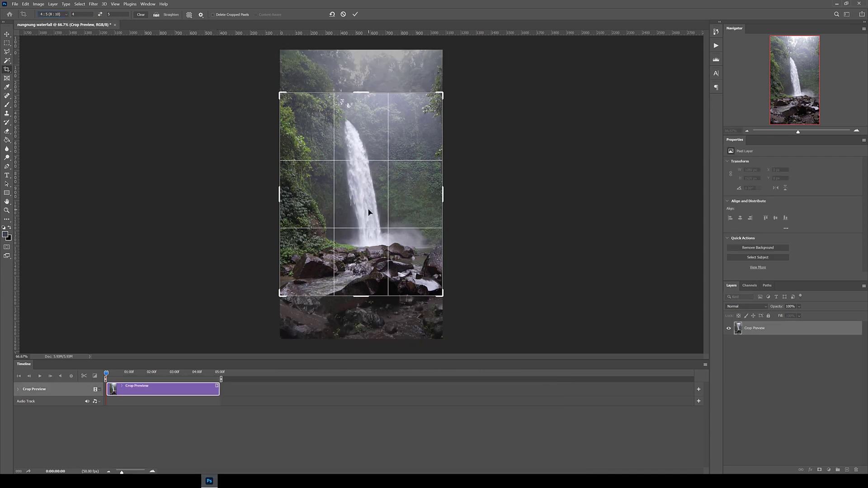
left_click_drag(366, 266, 366, 274)
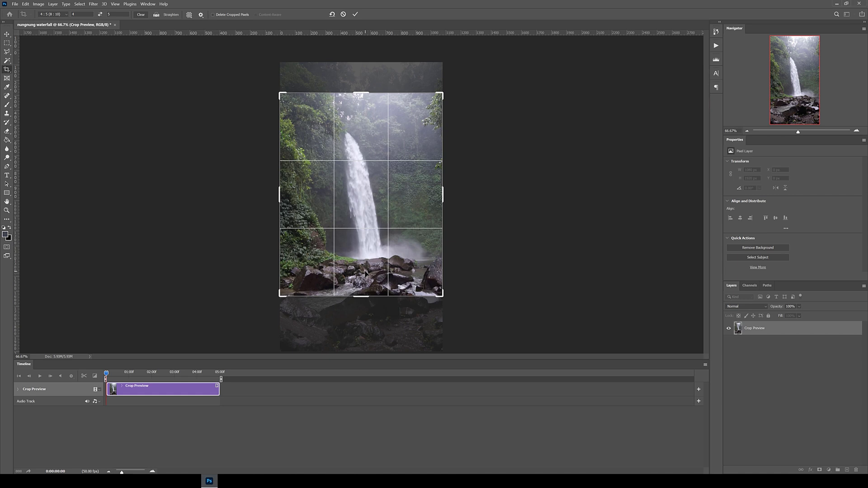
key("Return")
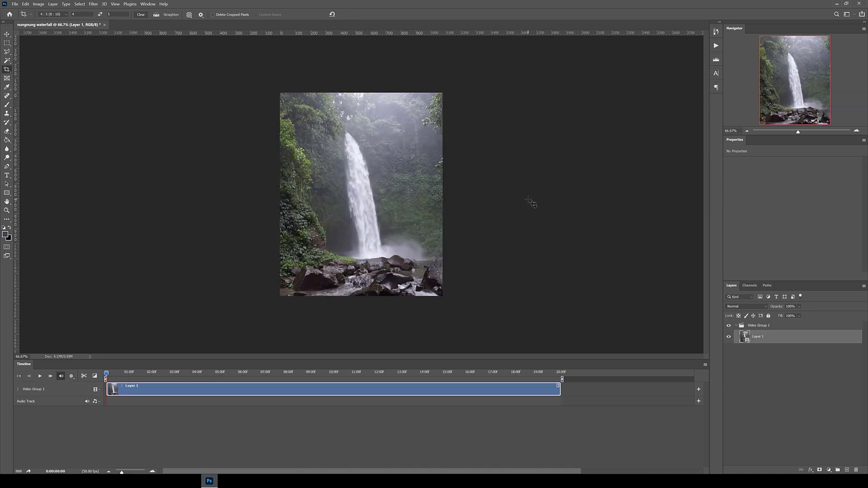
Step: Play the cropped clip, including its final seconds
key("space")
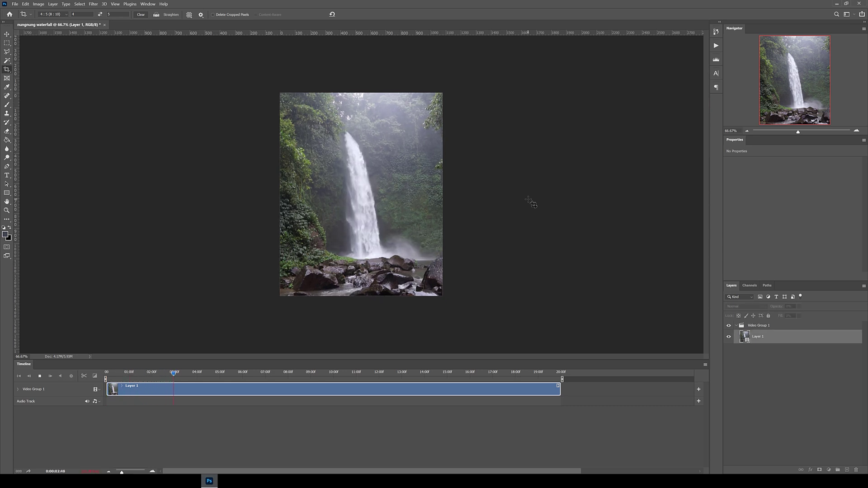
key("space")
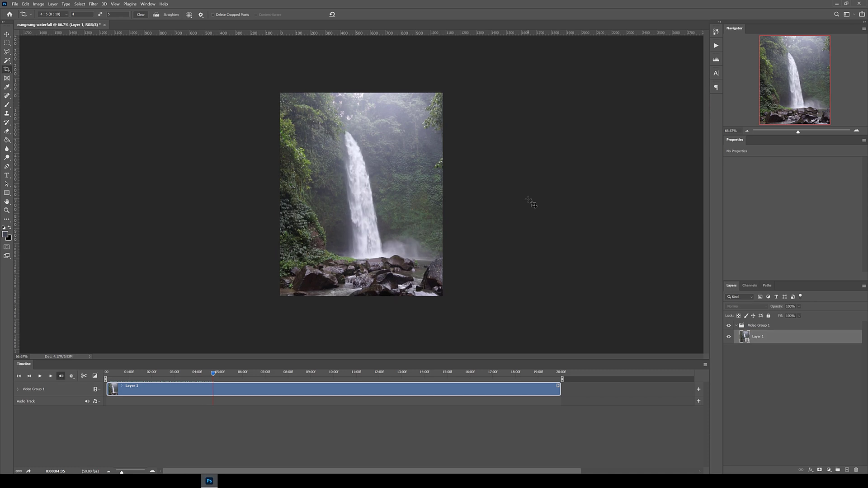
left_click_drag(184, 377, 514, 373)
key("space")
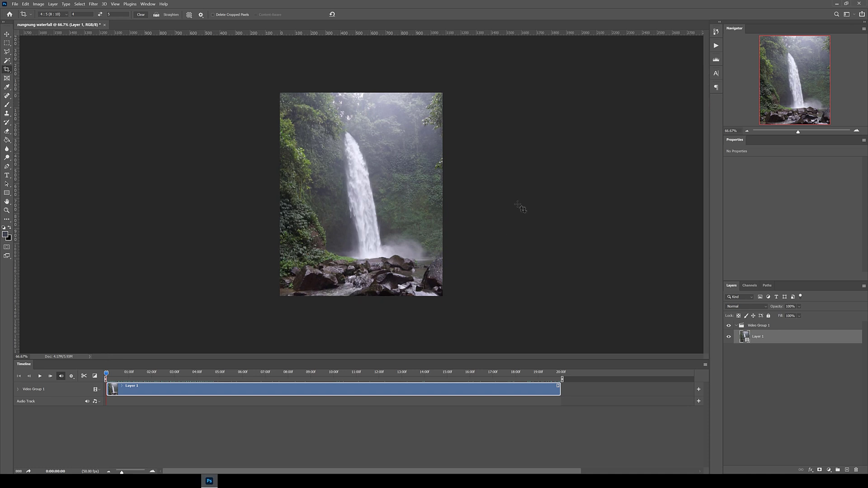
left_click(6, 44)
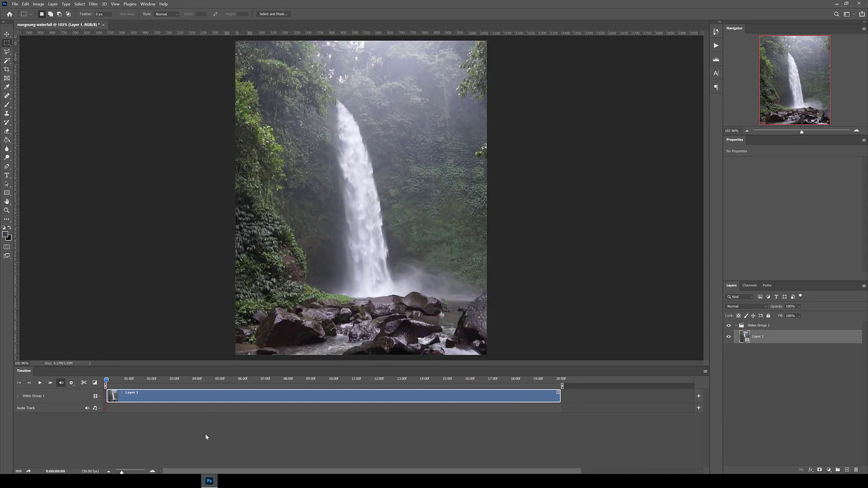
Step: Trim the Layer 1 clip's end back to about 12:14 and set playback resolution to 100%
left_click_drag(108, 382, 197, 380)
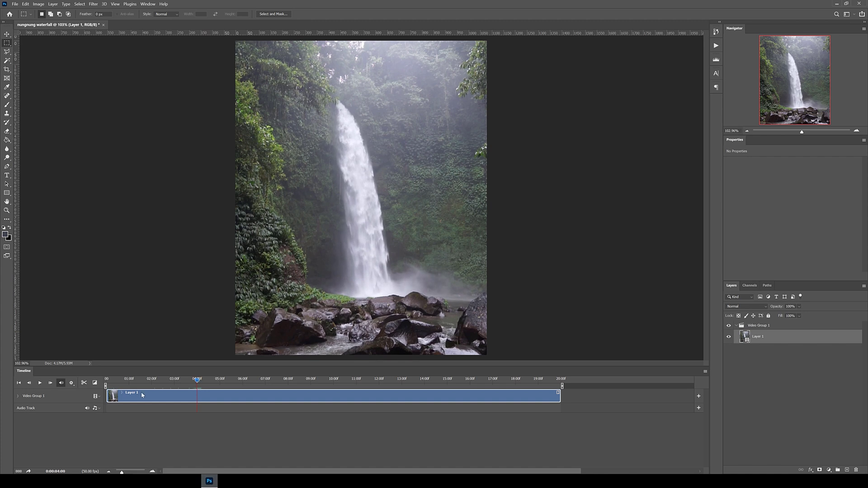
left_click_drag(110, 397, 115, 395)
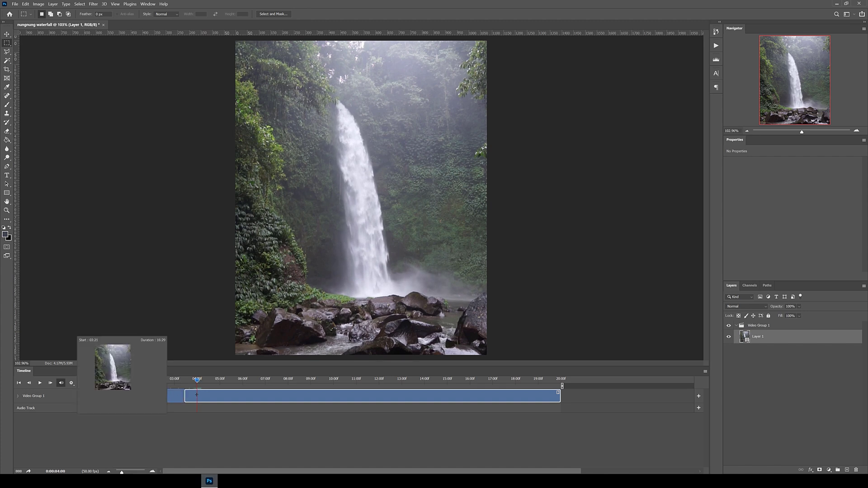
left_click_drag(198, 394, 198, 395)
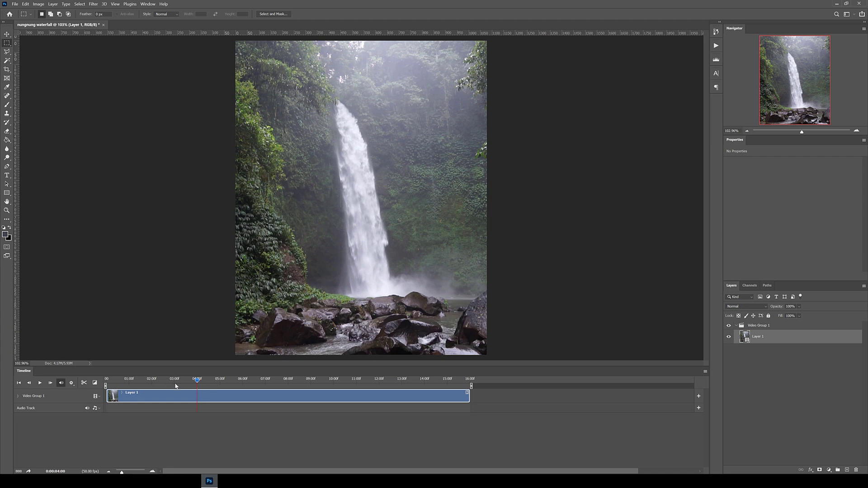
left_click_drag(199, 382, 335, 380)
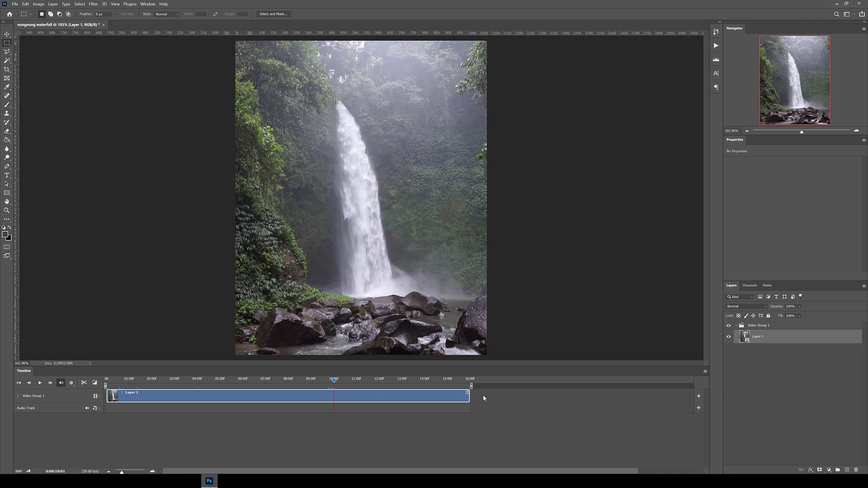
left_click_drag(468, 396, 90, 381)
left_click(71, 385)
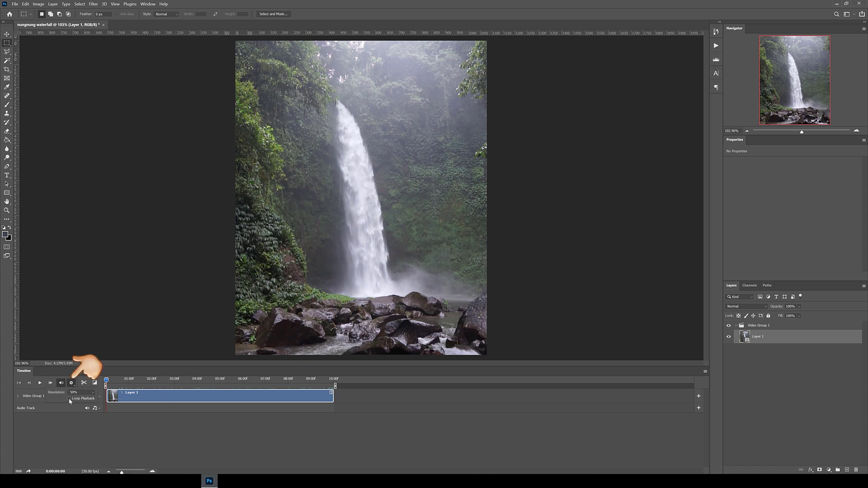
left_click(92, 394)
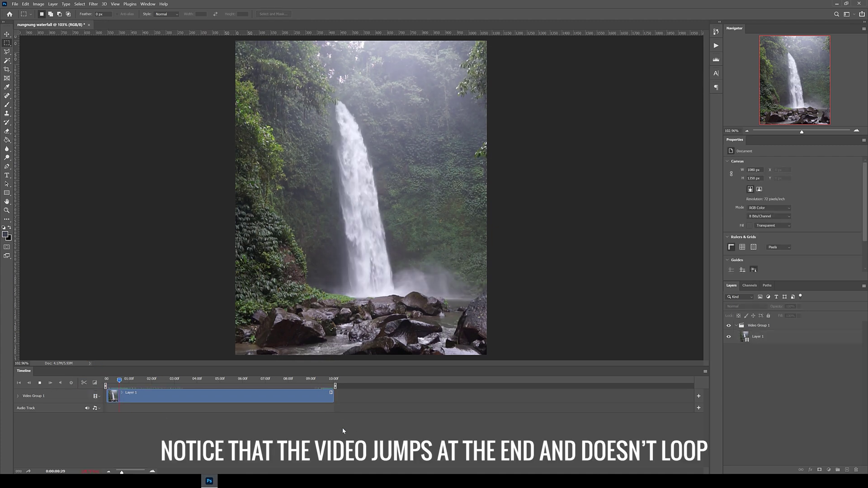
Step: Stop playback and duplicate Video Group 1 as 'Video Group 1 copy'
key("space")
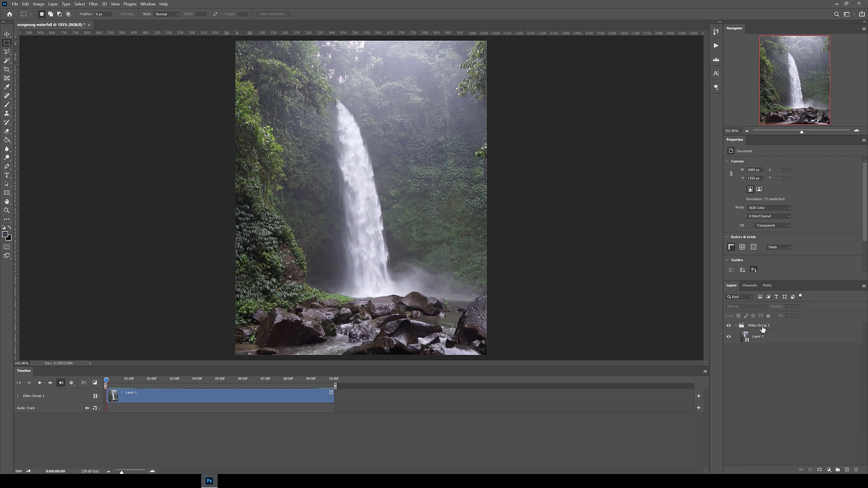
left_click(762, 326)
right_click(763, 326)
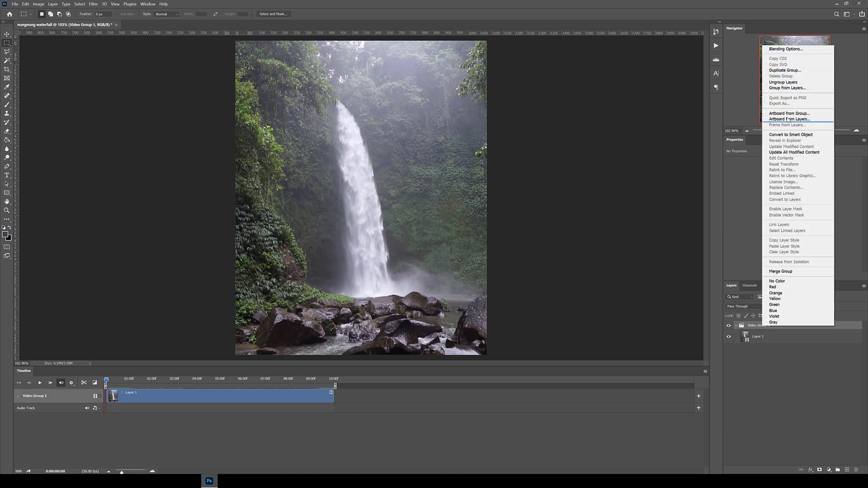
left_click(767, 338)
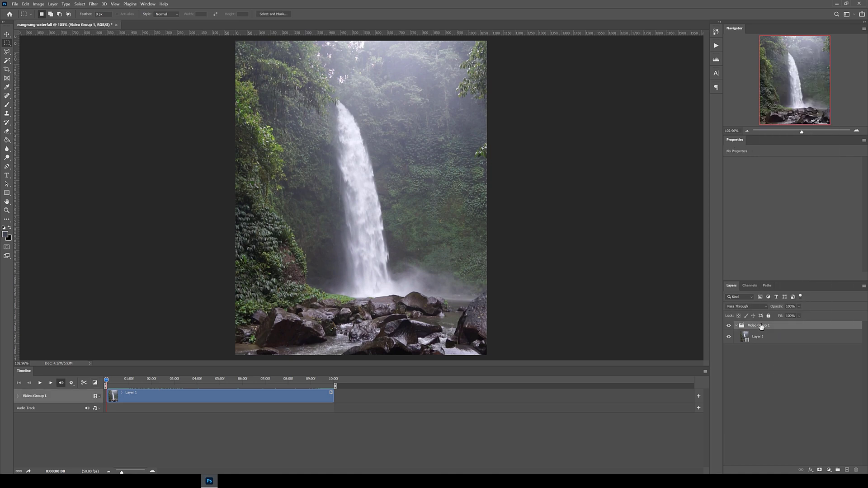
left_click_drag(763, 326, 848, 470)
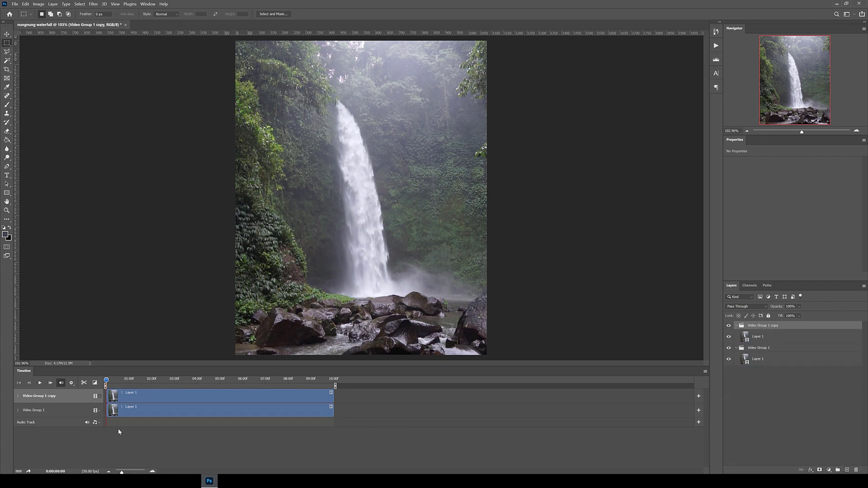
Step: Move the original clip after the copy and trim it to run from 08:00 to 10:00
left_click(130, 410)
left_click_drag(130, 412, 357, 409)
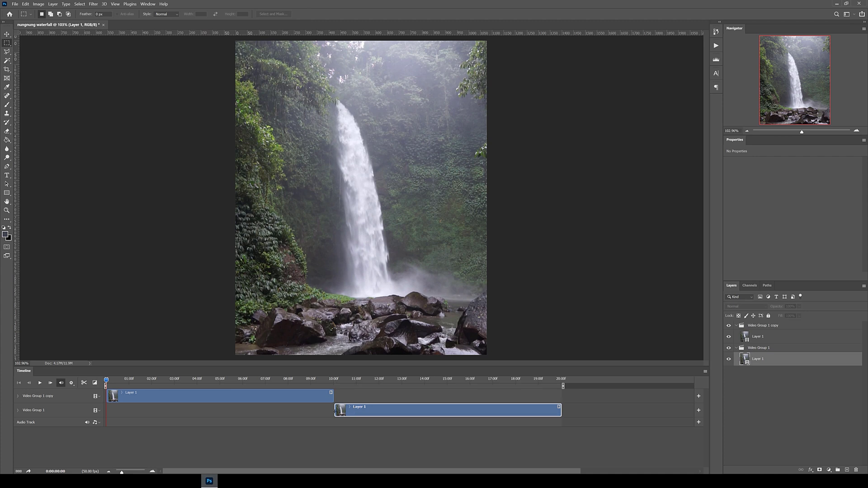
left_click(293, 380)
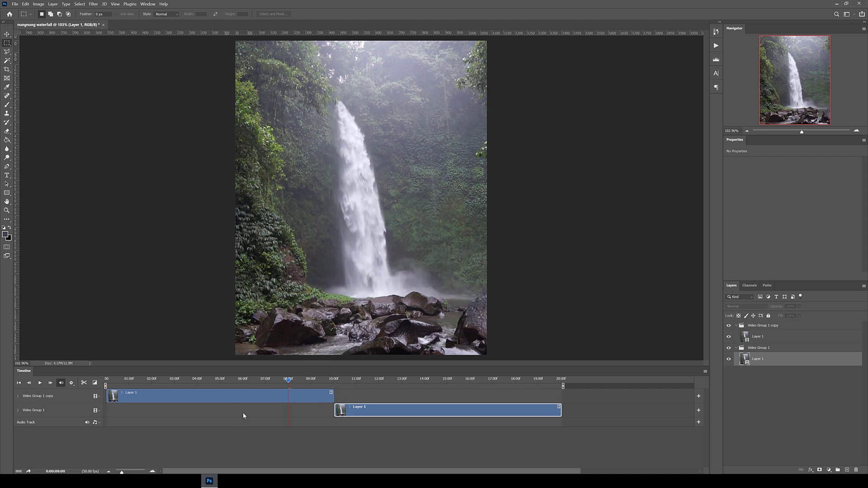
left_click_drag(335, 410, 289, 410)
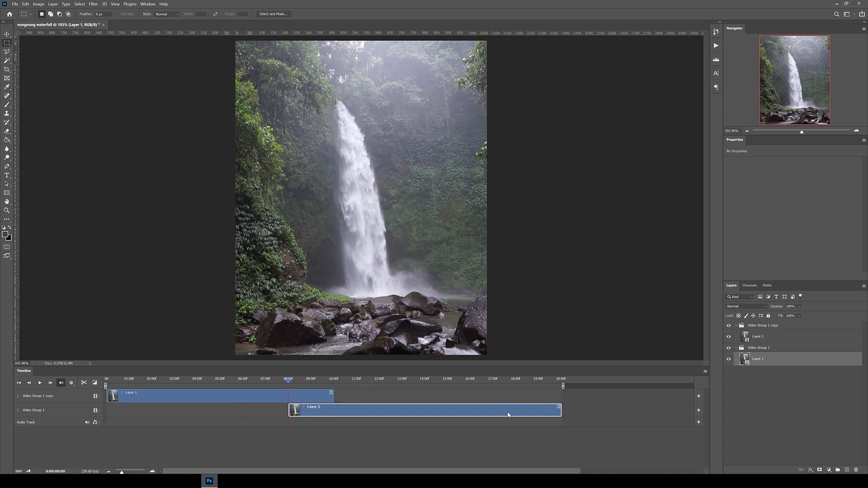
left_click_drag(496, 411, 334, 410)
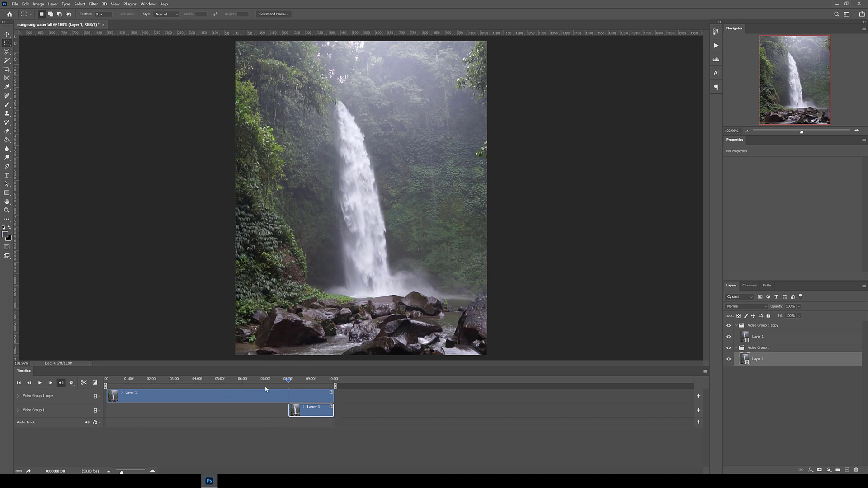
key("Left")
key("Left")
key("Left")
key("Left")
key("Left")
key("Left")
key("Left")
key("Left")
key("Left")
key("Left")
key("Left")
key("Left")
key("Left")
key("Left")
key("Left")
key("Left")
key("Left")
key("Left")
key("Left")
key("Left")
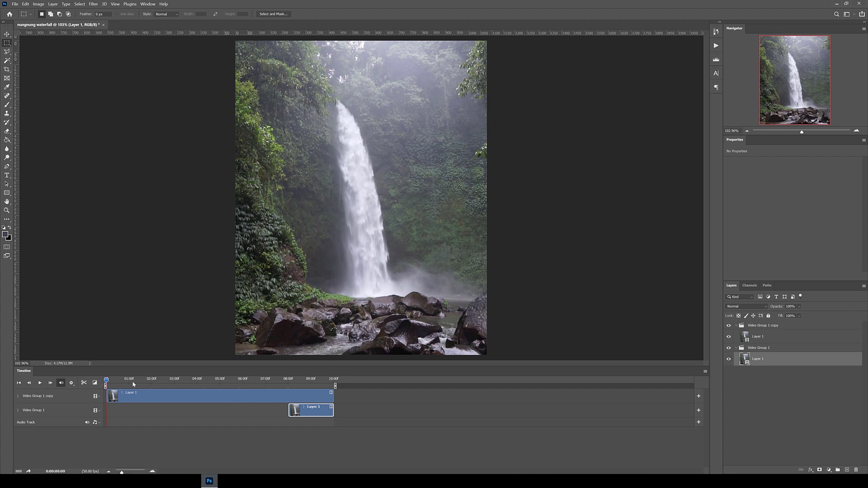
key("space")
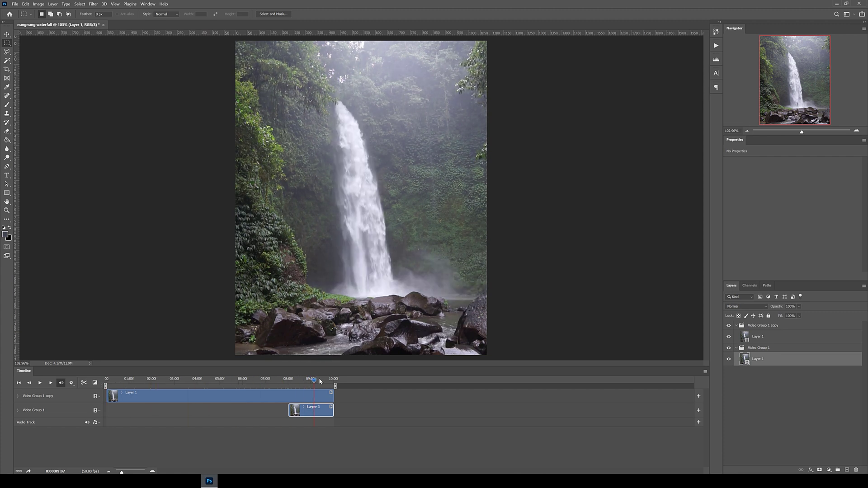
left_click(287, 380)
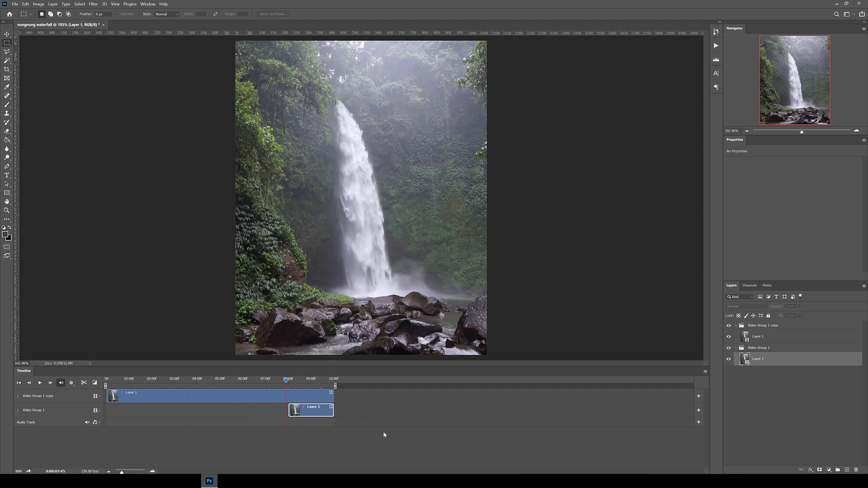
key("space")
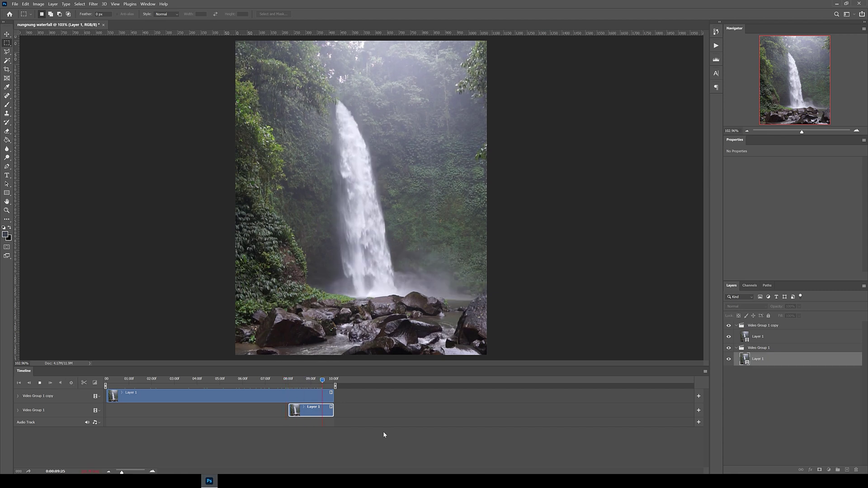
left_click_drag(142, 381, 288, 380)
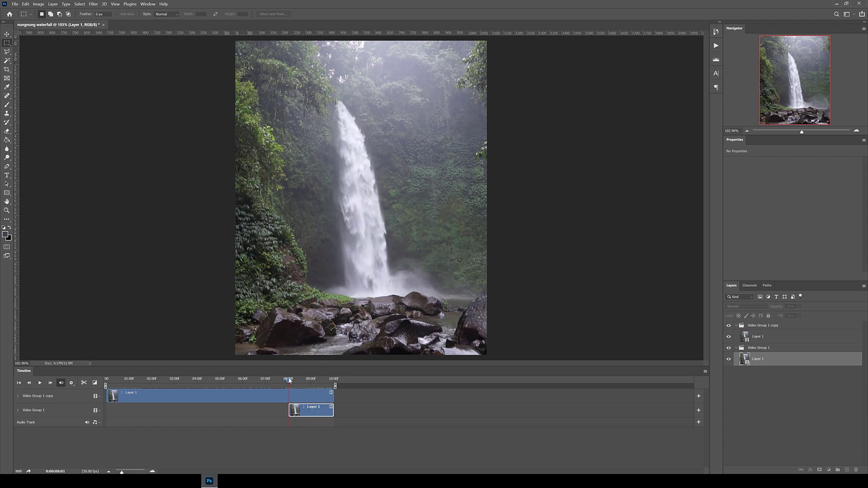
left_click(230, 400)
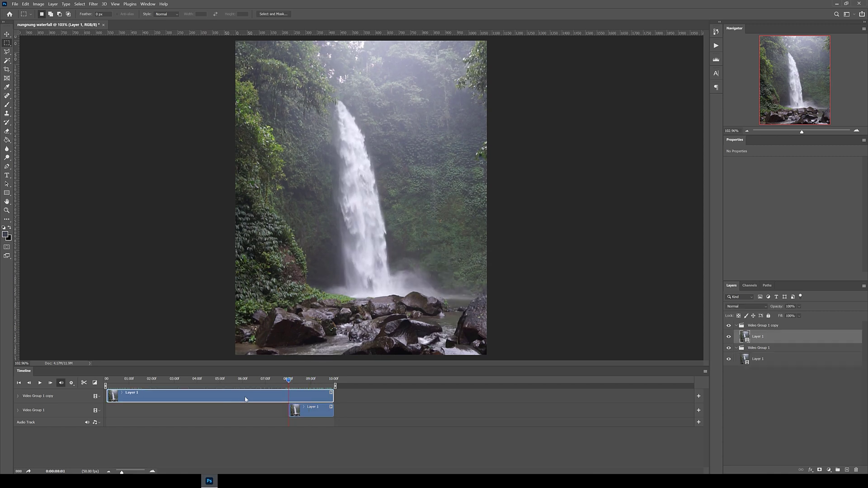
Step: Keyframe the copy's opacity from 100% at 8:00 to 0% at 10:00
left_click(18, 396)
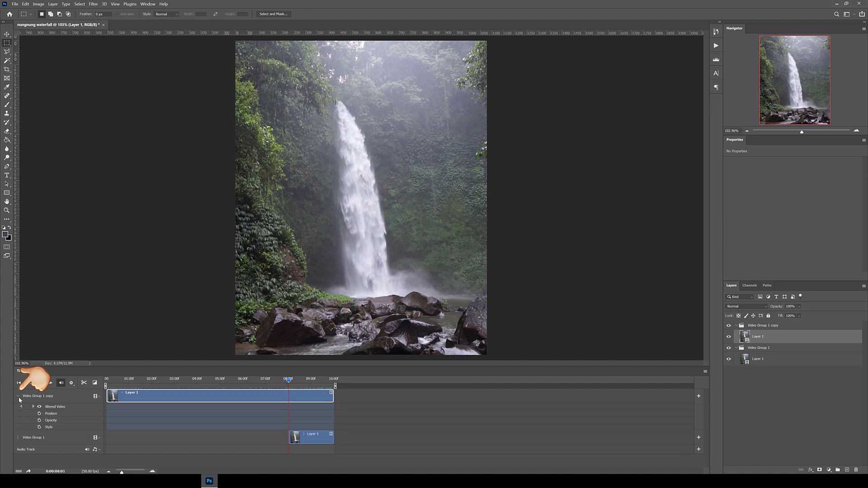
left_click(39, 421)
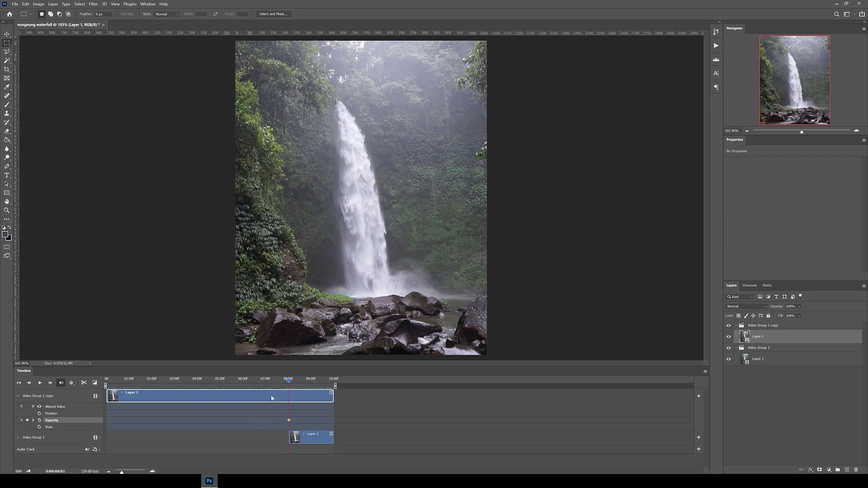
left_click_drag(289, 385, 313, 384)
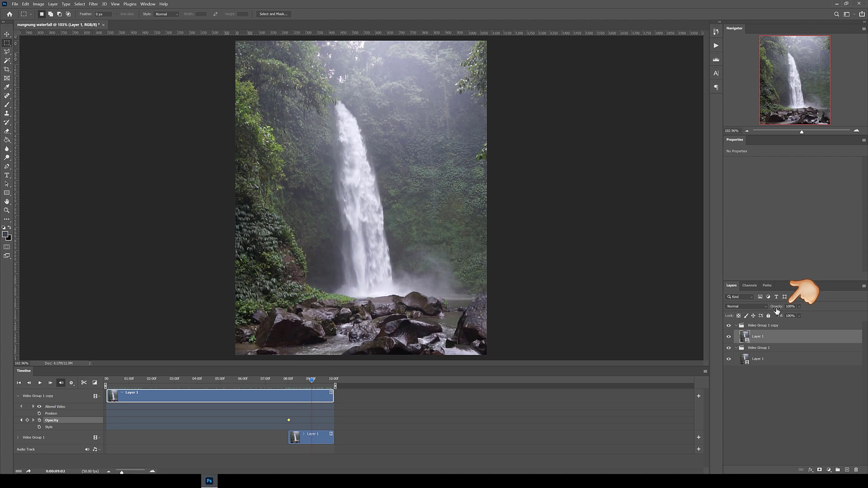
left_click_drag(779, 309, 718, 311)
left_click(305, 409)
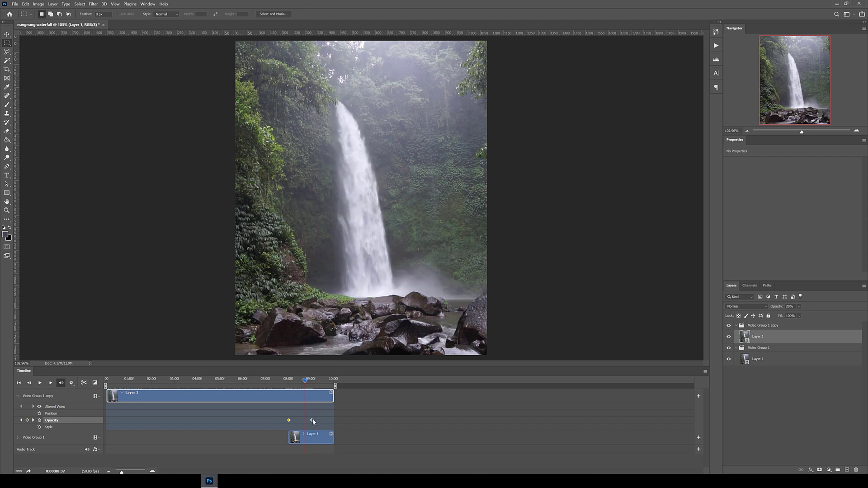
left_click_drag(312, 421, 334, 420)
Step: Play the fade from about 7:45 to review the blend into the lower clip
left_click_drag(300, 382, 286, 380)
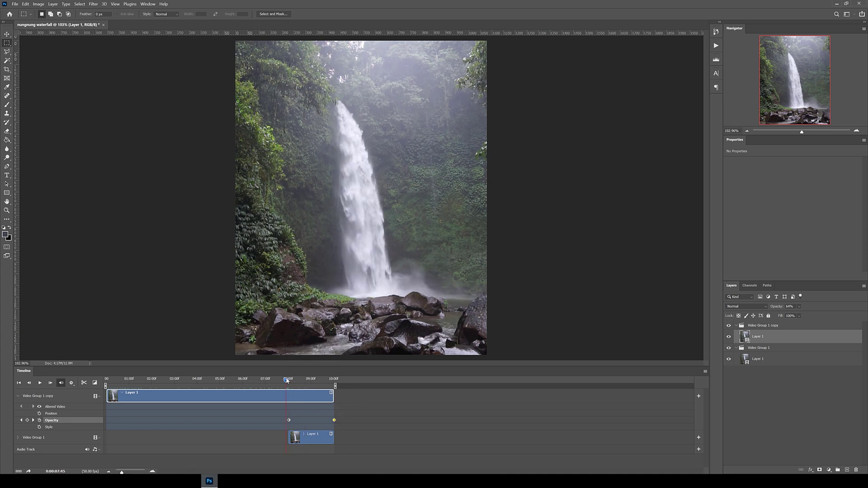
key("space")
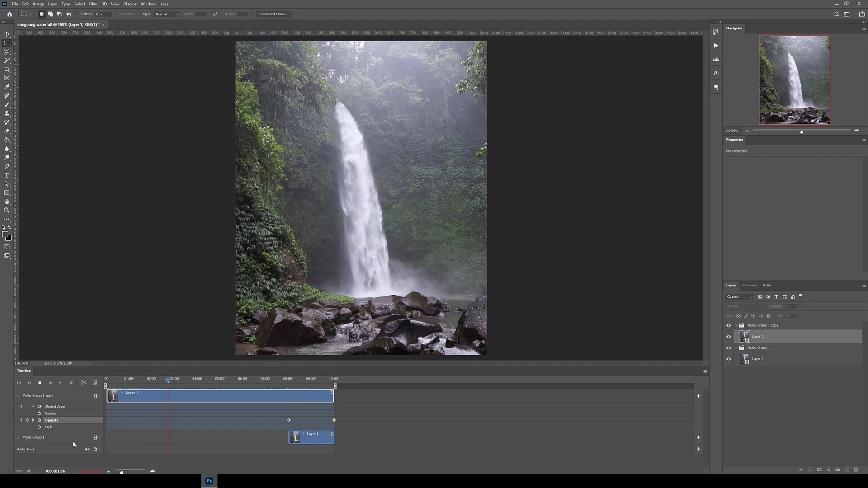
left_click_drag(209, 383, 318, 381)
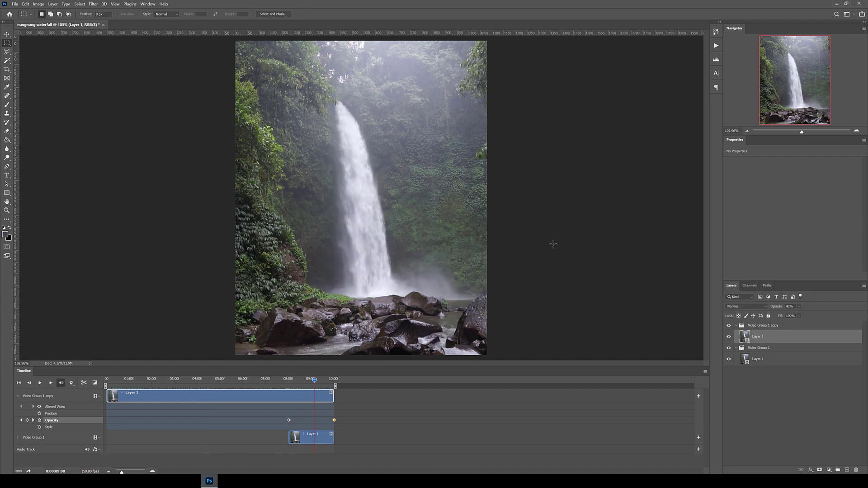
key("space")
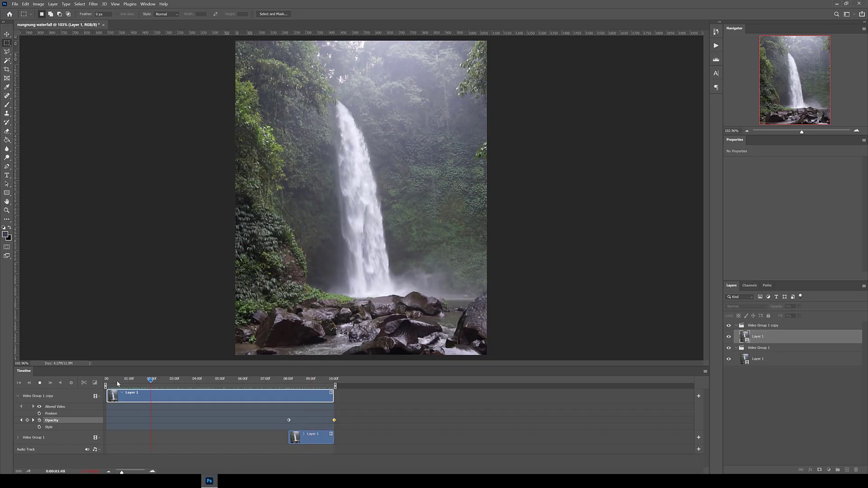
key("space")
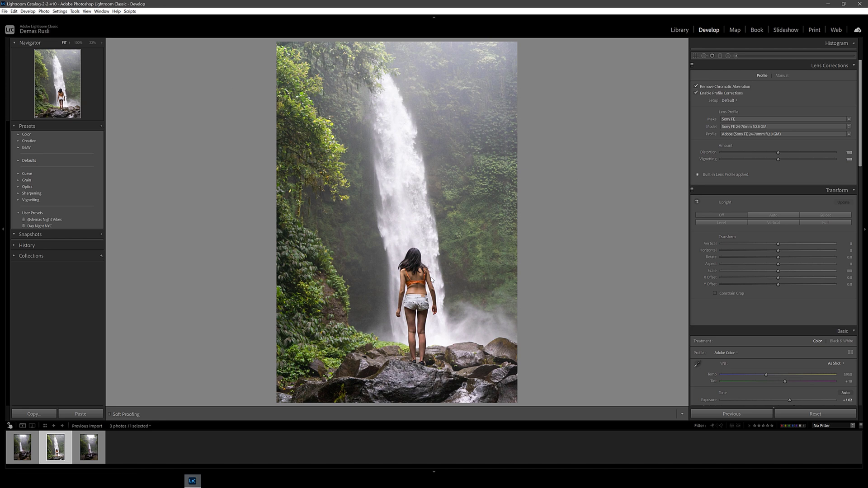
Step: Compare the before and after versions of the photo in Lightroom Classic
key("backslash")
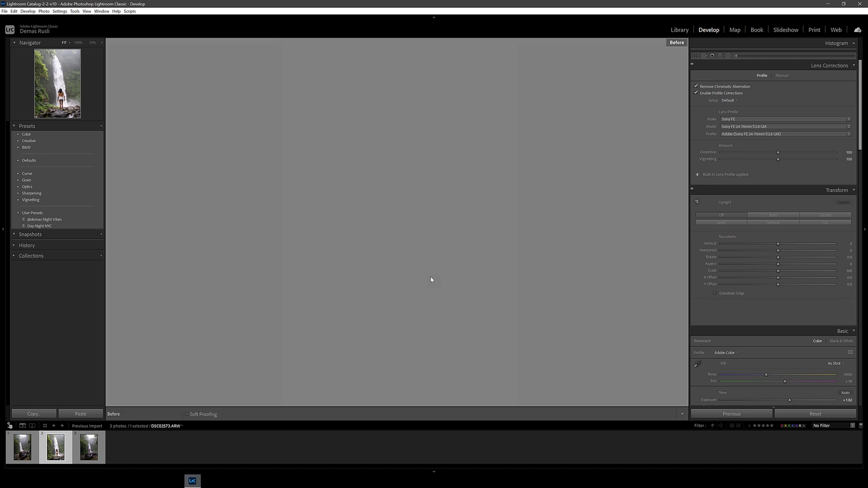
key("backslash")
key("backslash")
key("backslash")
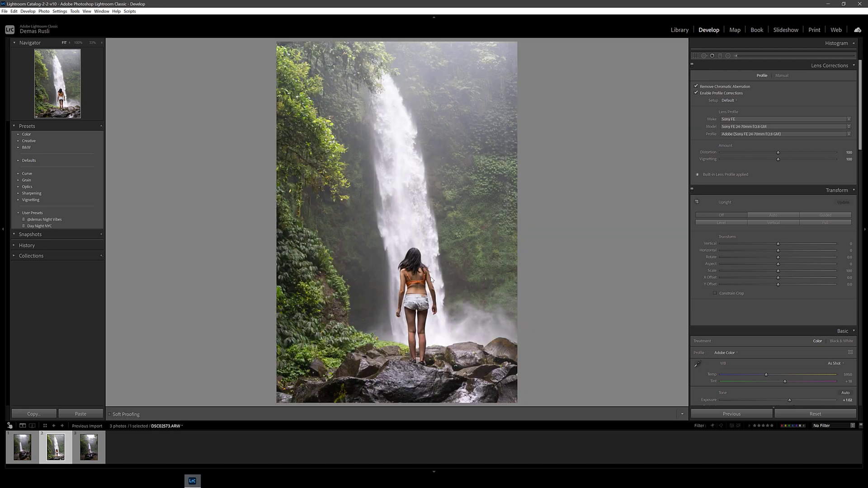
key("backslash")
key("backslash")
Step: Send DSC02573.ARW to Photoshop with Edit In > Edit in Adobe Photoshop
right_click(372, 161)
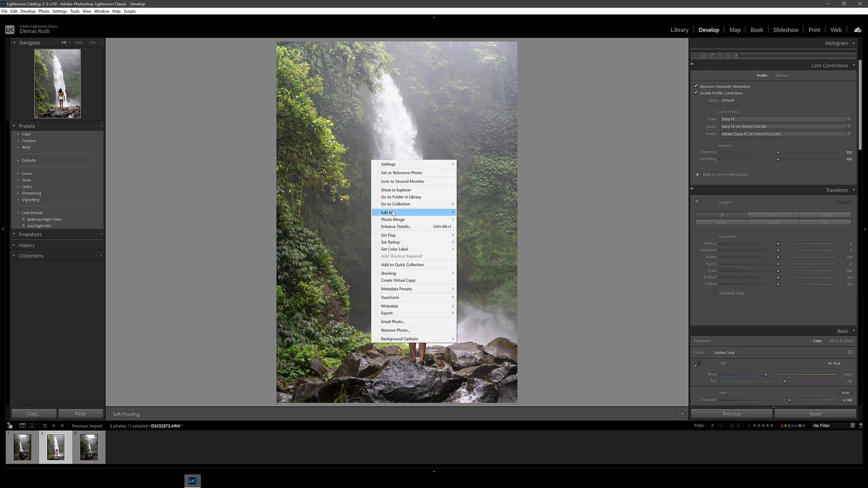
mouse_move(392, 213)
left_click(466, 213)
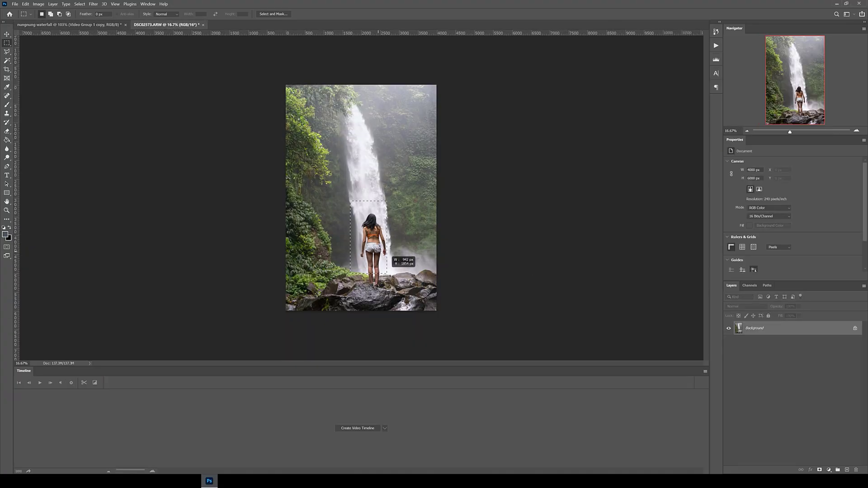
Step: Copy a rectangle around the woman and paste it into the nungnung waterfall document
left_click_drag(395, 300, 350, 201)
key("ctrl+c")
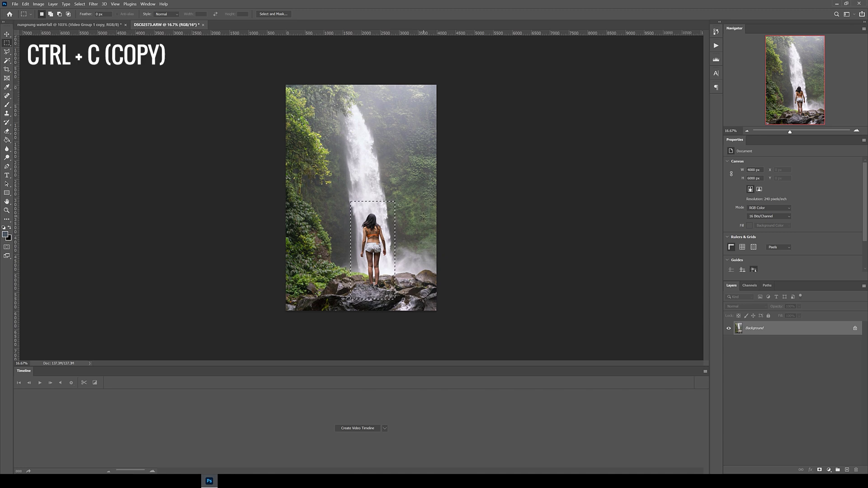
left_click(68, 24)
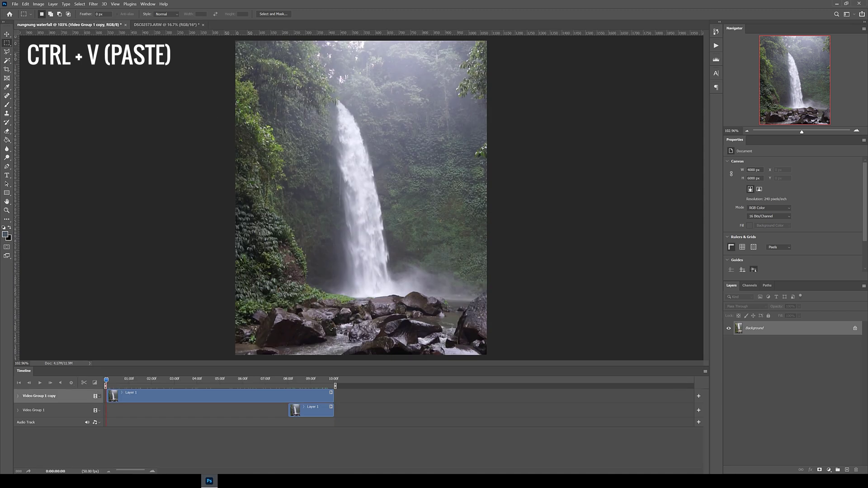
key("ctrl+v")
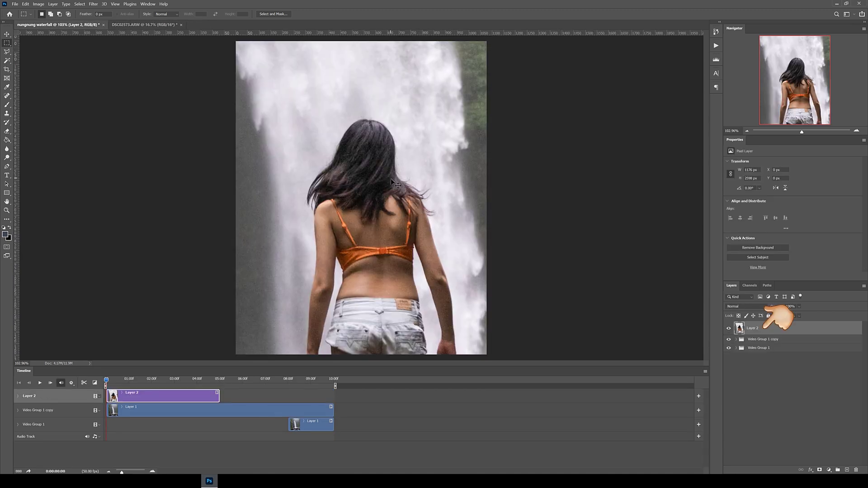
key("ctrl+minus")
key("ctrl+minus")
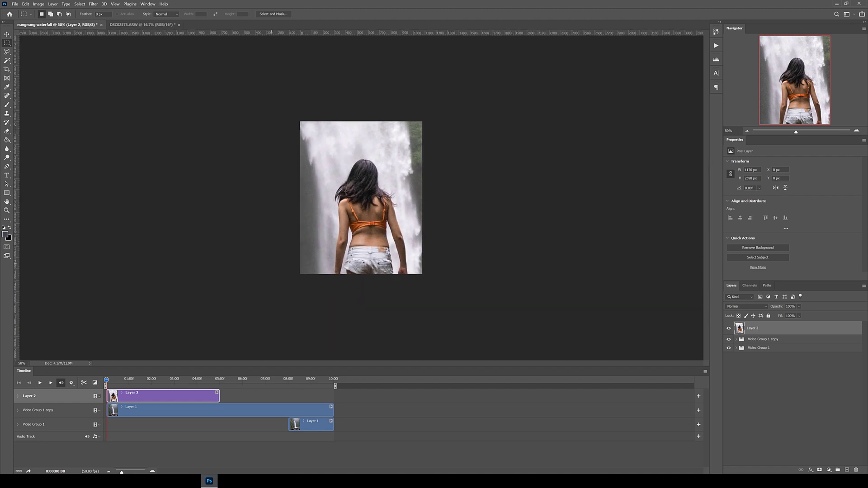
Step: Scale the woman layer down to about 11% and commit it on the rocks
right_click(348, 186)
left_click(407, 244)
key("ctrl+minus")
key("ctrl+minus")
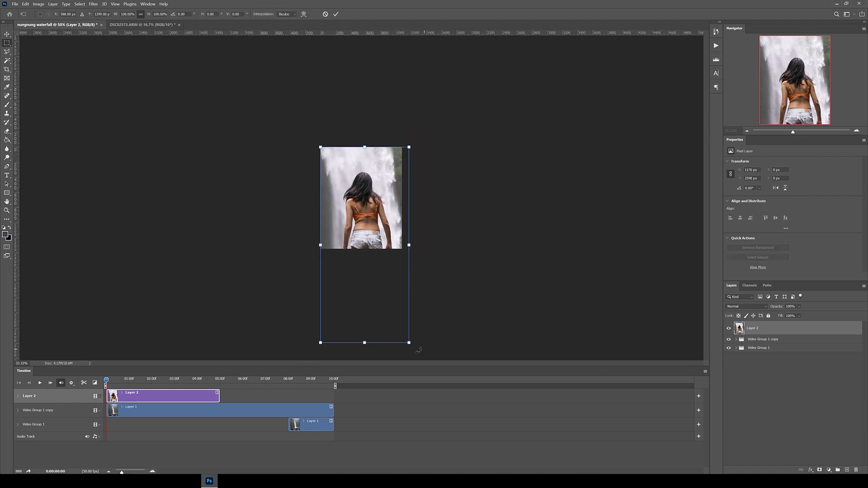
left_click_drag(363, 306, 365, 191)
key("ctrl+plus")
left_click_drag(365, 148, 365, 294)
key("ctrl+plus")
key("ctrl+plus")
key("ctrl+plus")
key("Return")
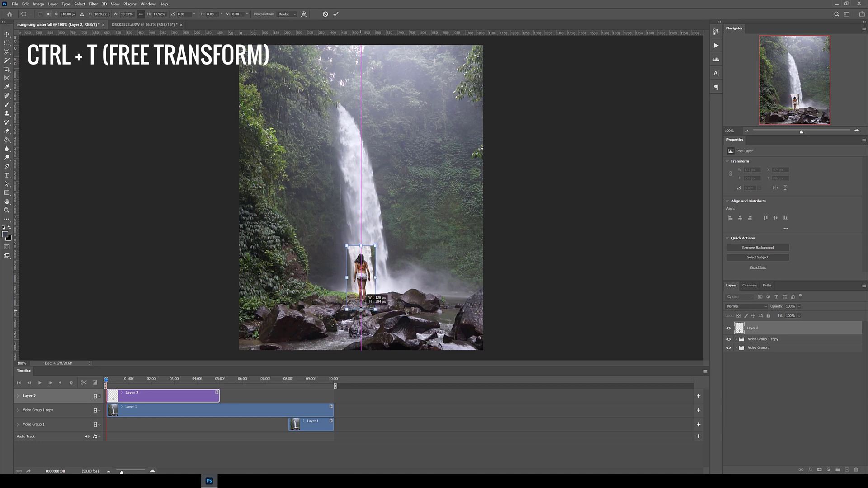
key("m")
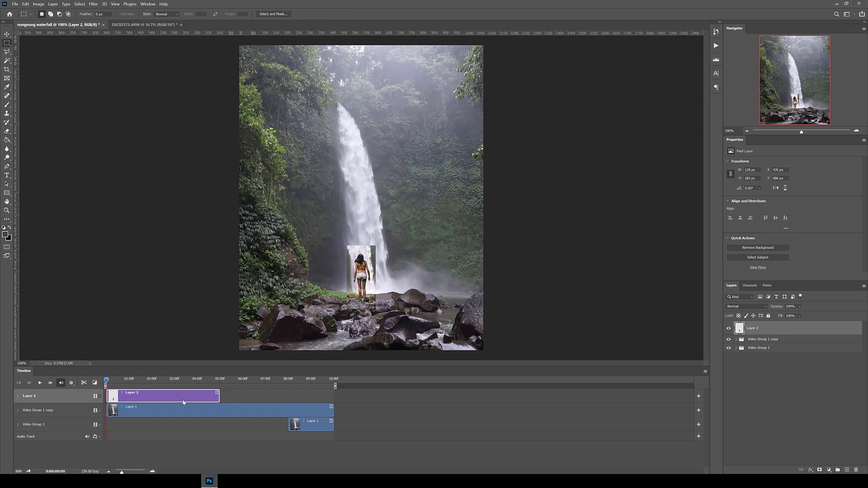
Step: Extend Layer 2's clip to the video's end, play it, then return to 0:00
left_click_drag(219, 396, 333, 397)
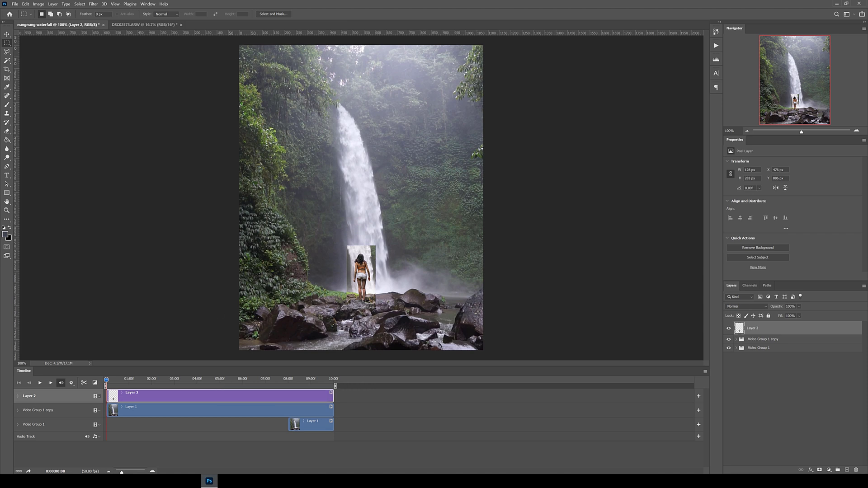
left_click_drag(106, 380, 314, 379)
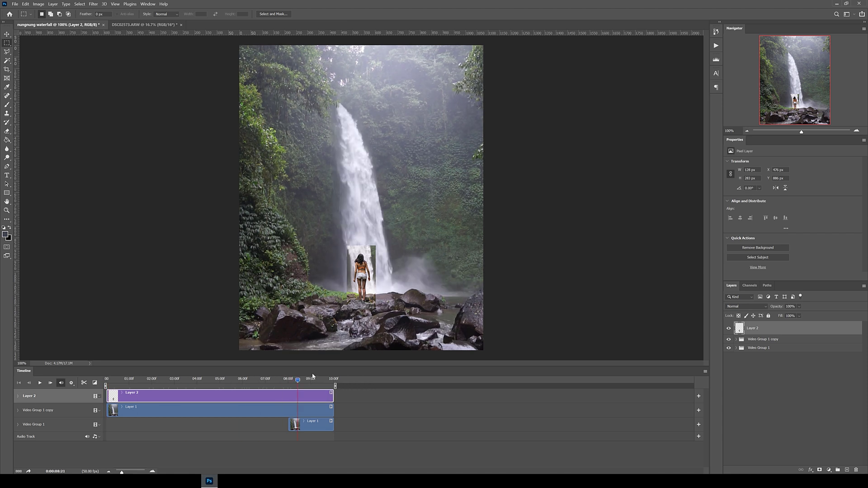
key("space")
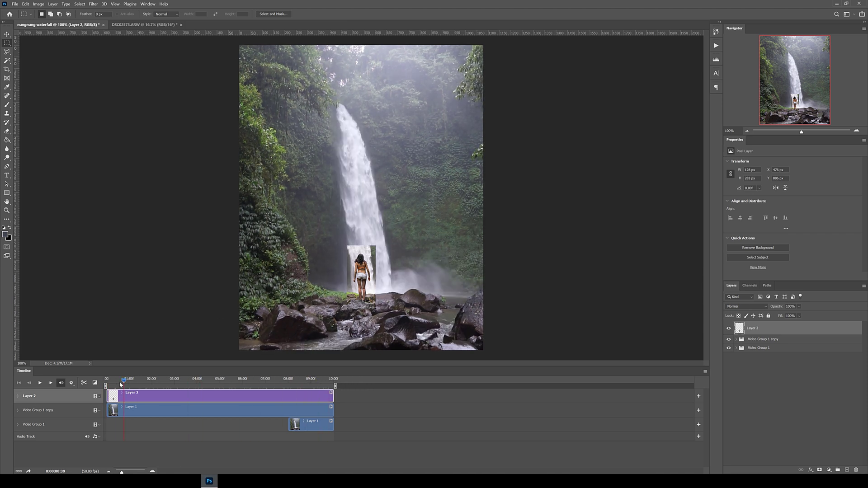
key("space")
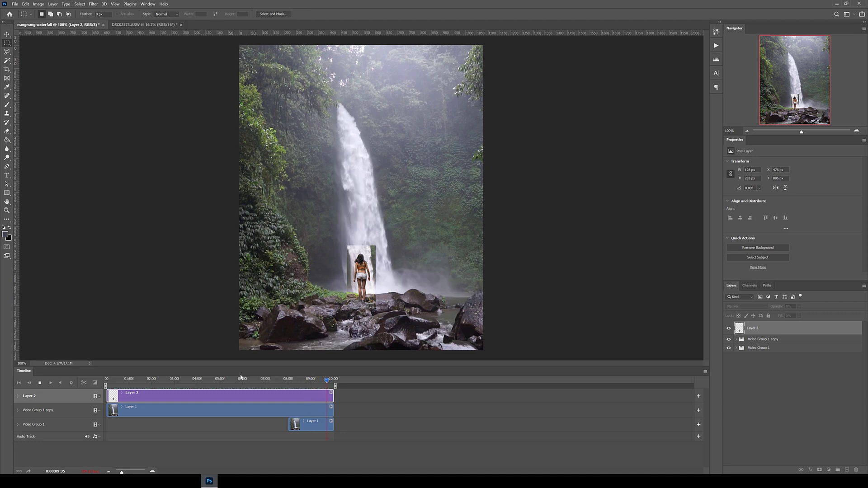
left_click(107, 380)
left_click_drag(108, 383, 106, 380)
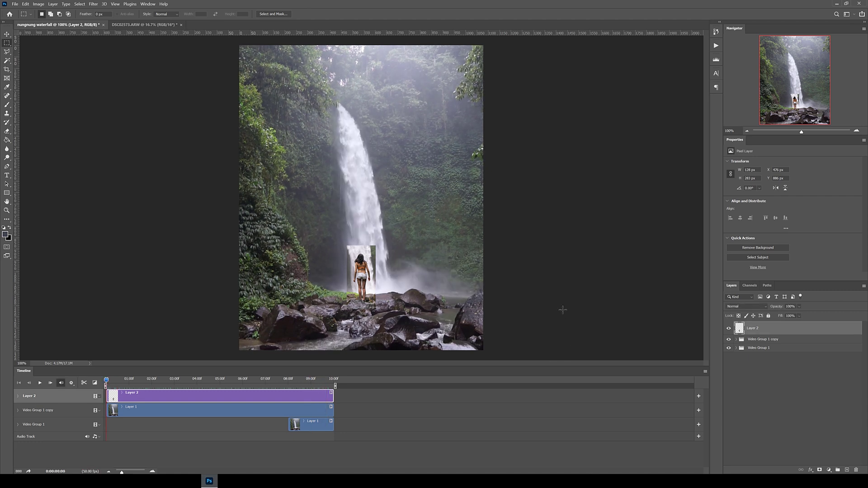
key("ctrl+plus")
Step: Clean up the mask along the woman's left side using a freehand lasso selection and the brush
scroll(424, 292, "down", 3)
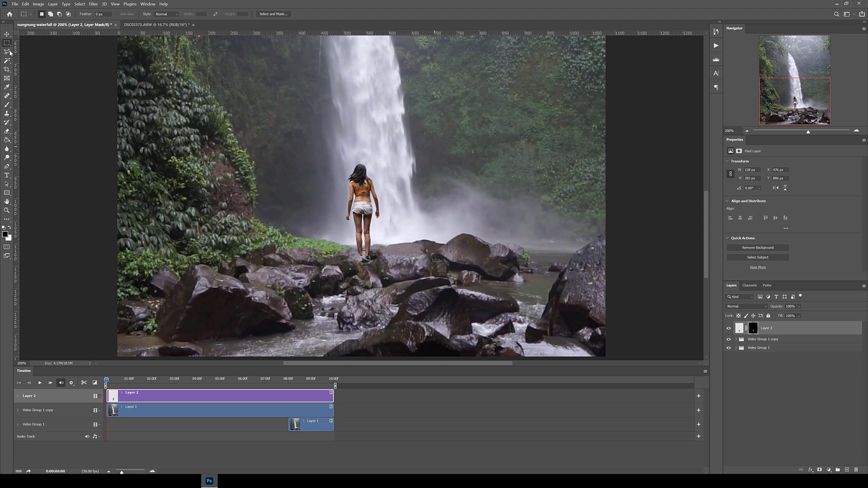
key("l")
key("ctrl+plus")
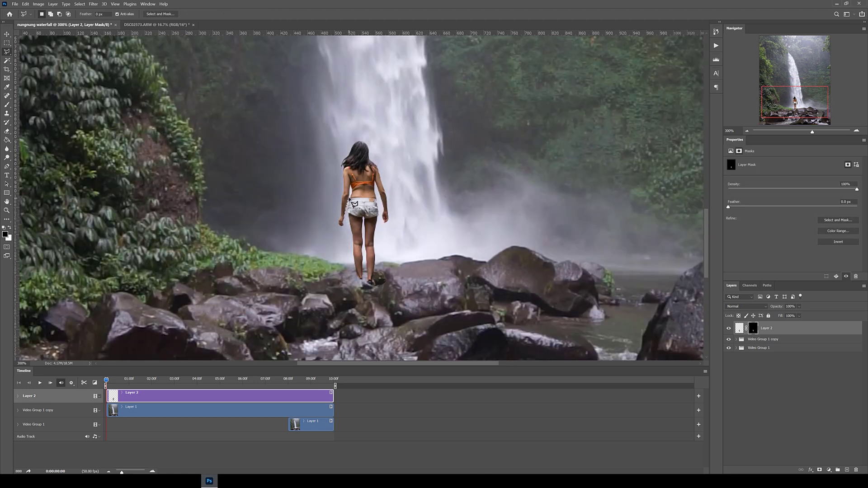
left_click_drag(354, 196, 346, 234)
left_click(6, 105)
right_click(346, 196)
key("Return")
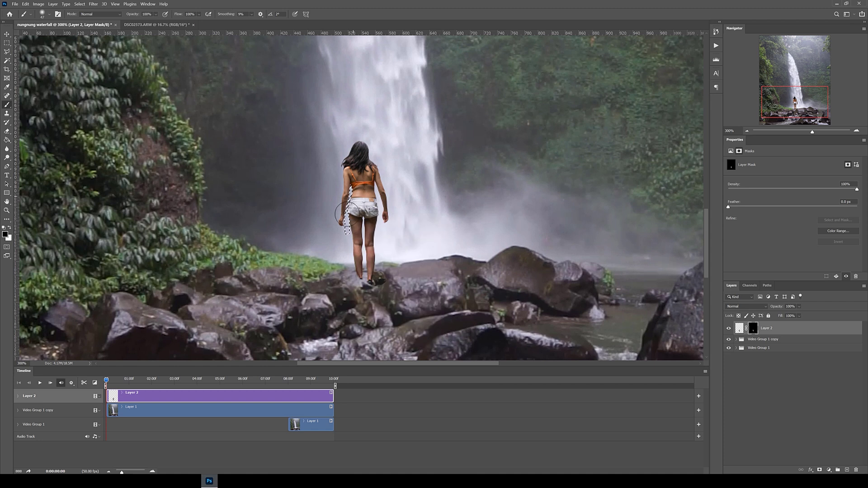
key("ctrl+d")
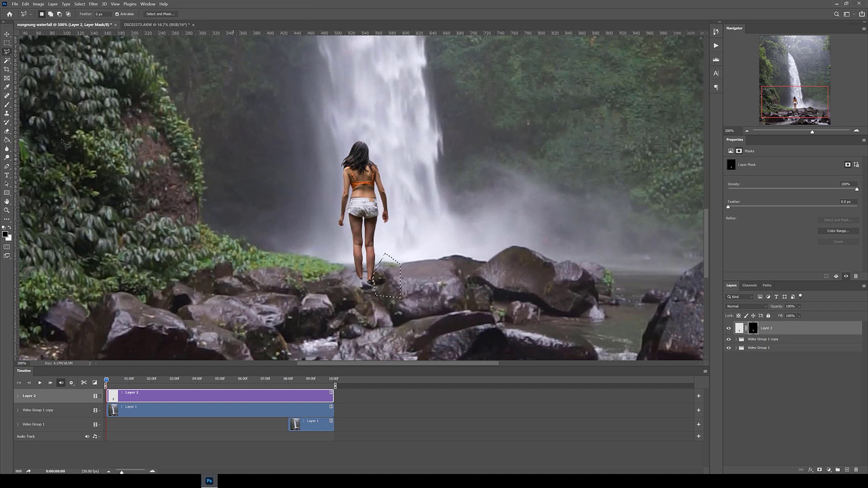
Step: Select the rock under her feet with a six-corner polygonal lasso, ready to paint the mask
key("m")
key("ctrl+minus")
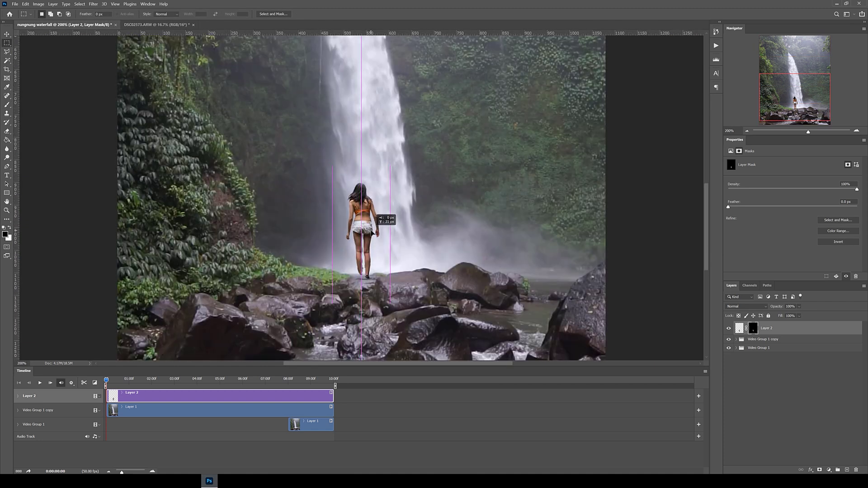
key("ctrl+plus")
key("l")
left_click(351, 274)
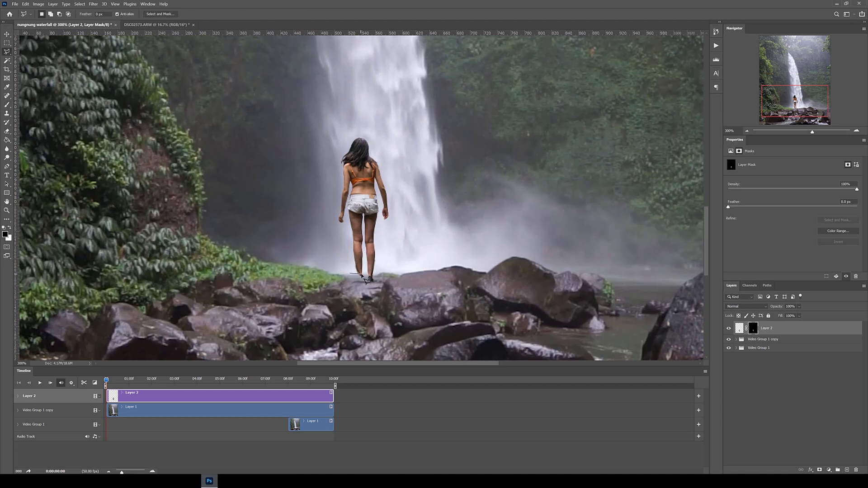
left_click(389, 280)
left_click(397, 293)
left_click(388, 306)
left_click(340, 307)
left_click(331, 291)
left_click(350, 274)
key("b")
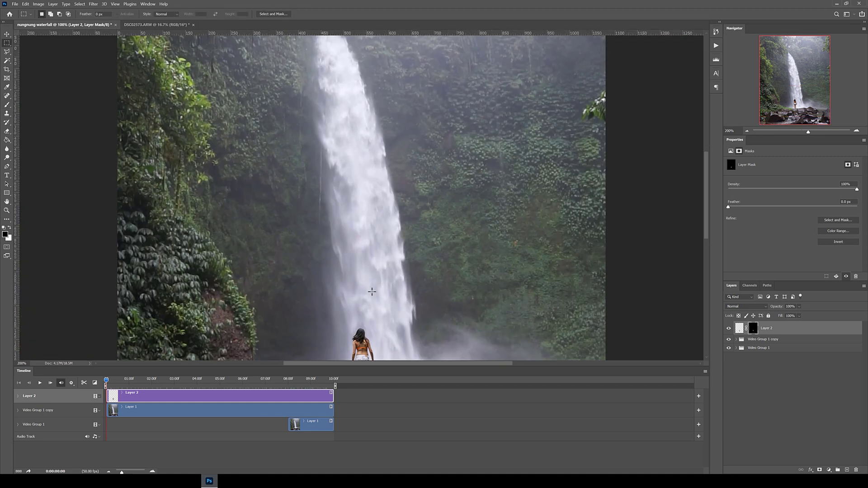
scroll(371, 292, "down", 5)
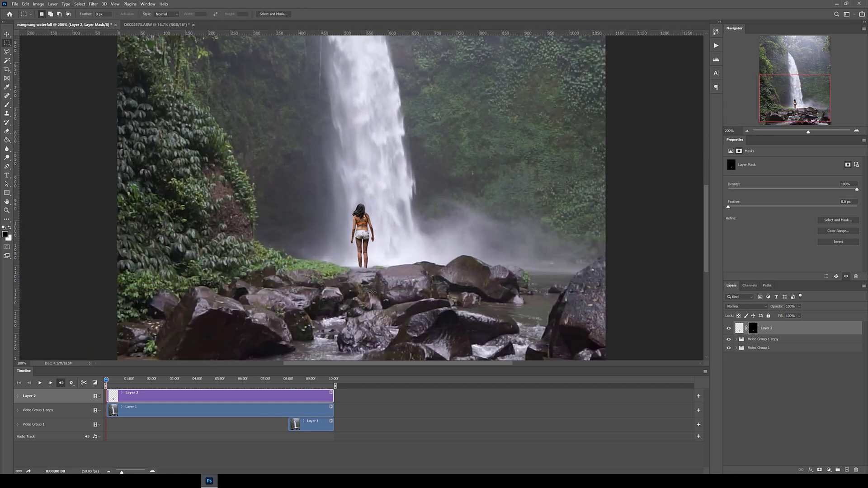
scroll(371, 228, "down", 1)
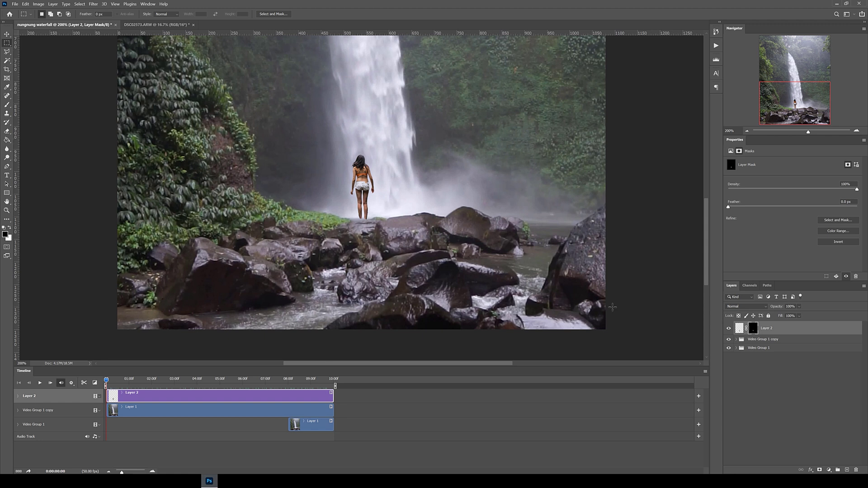
Step: On a new full-length layer, paint a black (000000) blob under her feet with a soft 42 px brush
left_click(847, 469)
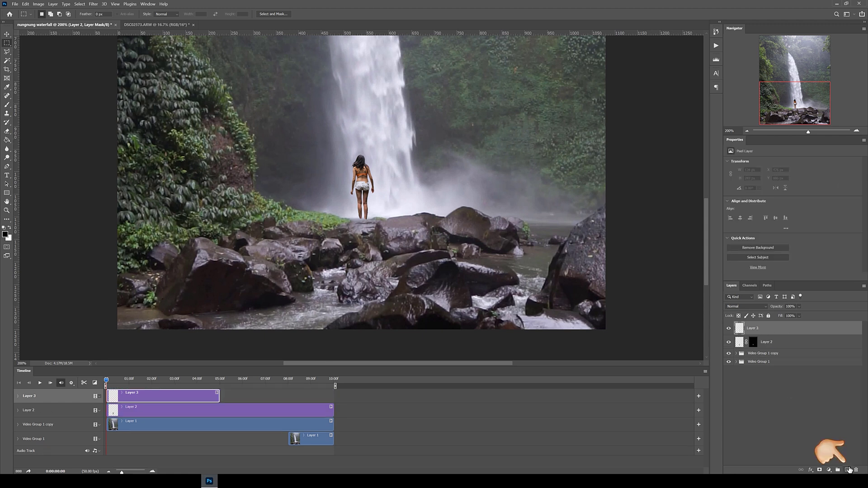
left_click_drag(218, 398, 334, 398)
left_click(6, 235)
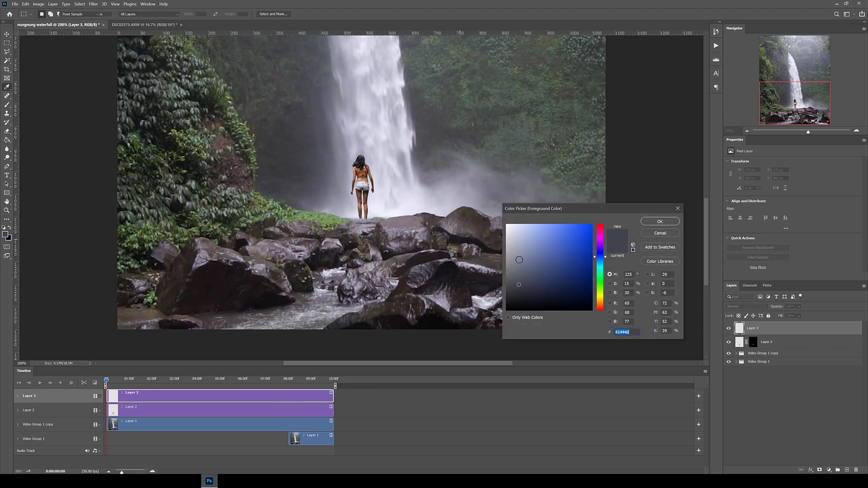
type("000000")
left_click(659, 221)
left_click(7, 105)
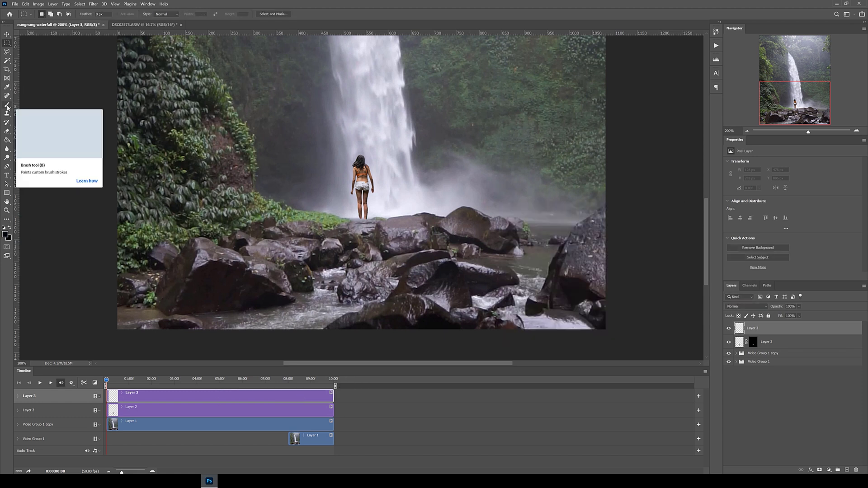
right_click(432, 192)
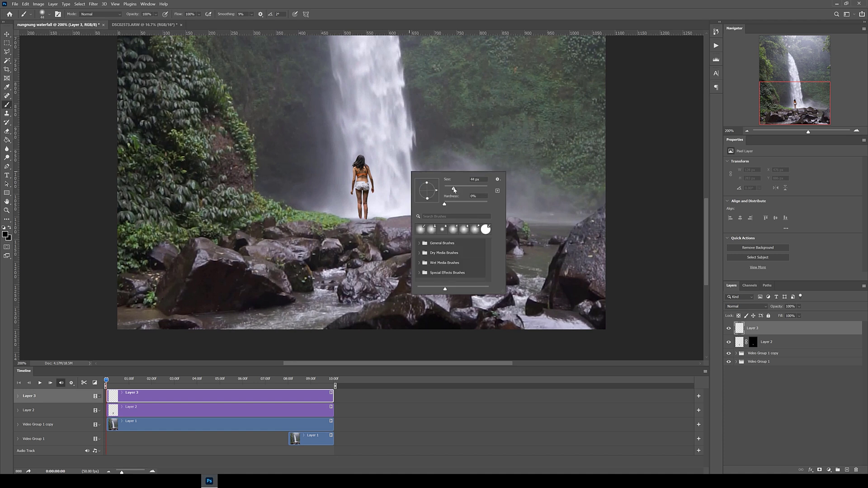
left_click_drag(453, 190, 452, 190)
left_click_drag(349, 218, 376, 218)
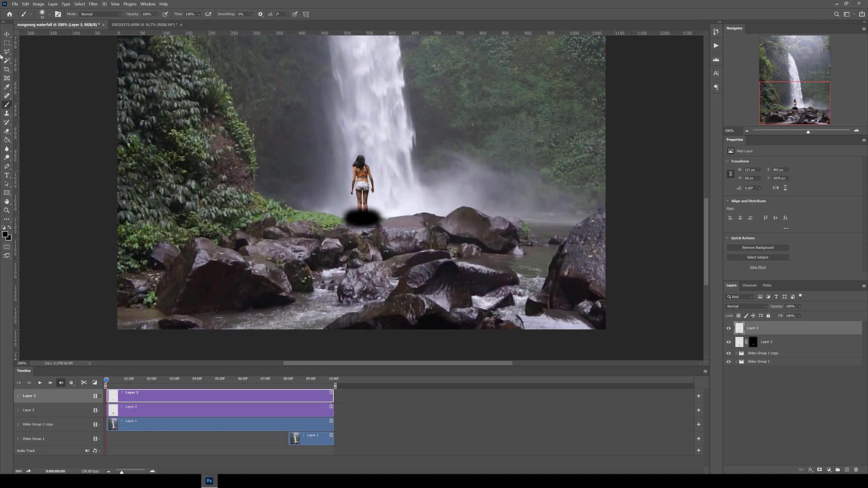
Step: Soften the shadow with a 10-pixel Gaussian Blur
left_click(7, 42)
key("ctrl+plus")
left_click(93, 4)
mouse_move(129, 86)
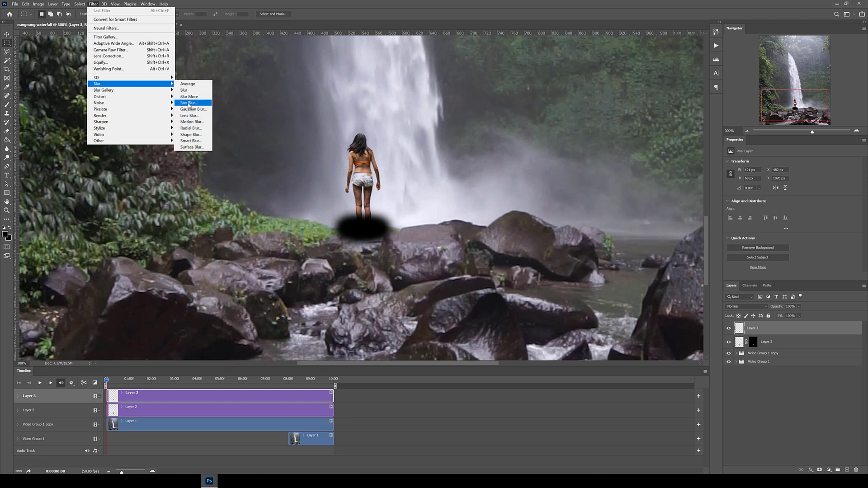
left_click(191, 109)
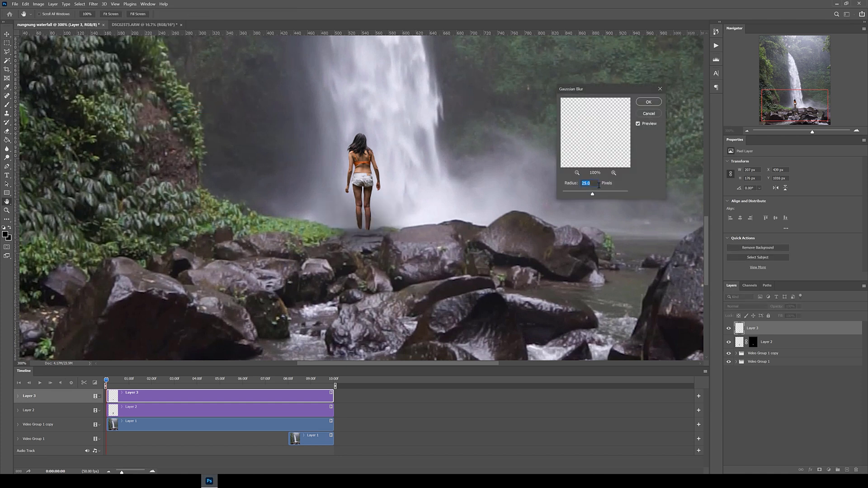
type("10")
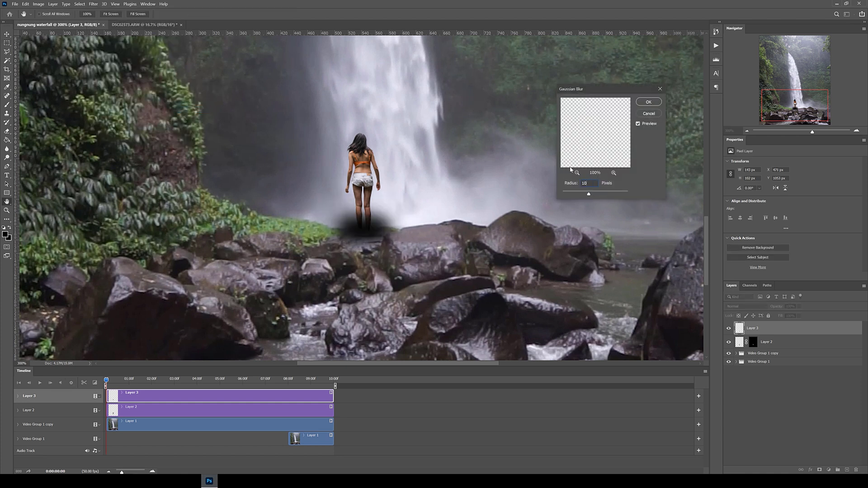
left_click(648, 102)
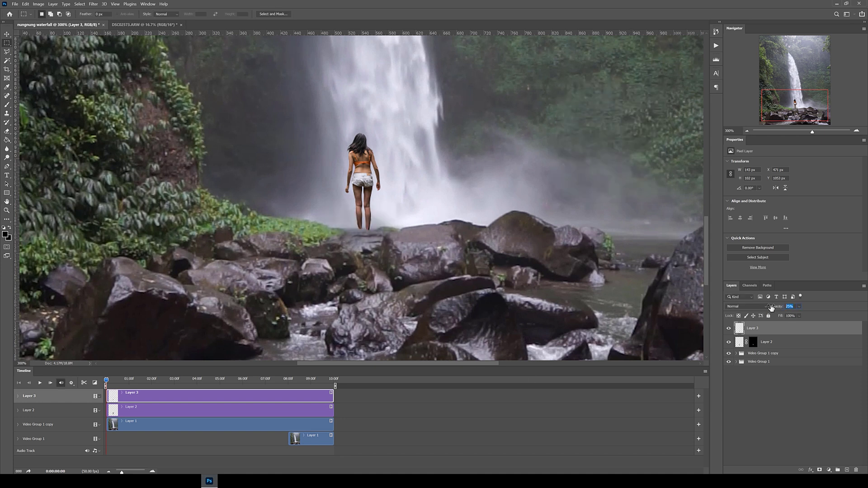
Step: Free Transform the shadow to make it narrower and flatter
right_click(375, 223)
left_click(394, 282)
left_click_drag(414, 236, 386, 236)
left_click_drag(367, 203, 362, 213)
key("Return")
Step: Mask the shadow off the woman with an inverted lasso mask, then duplicate the layer
key("l")
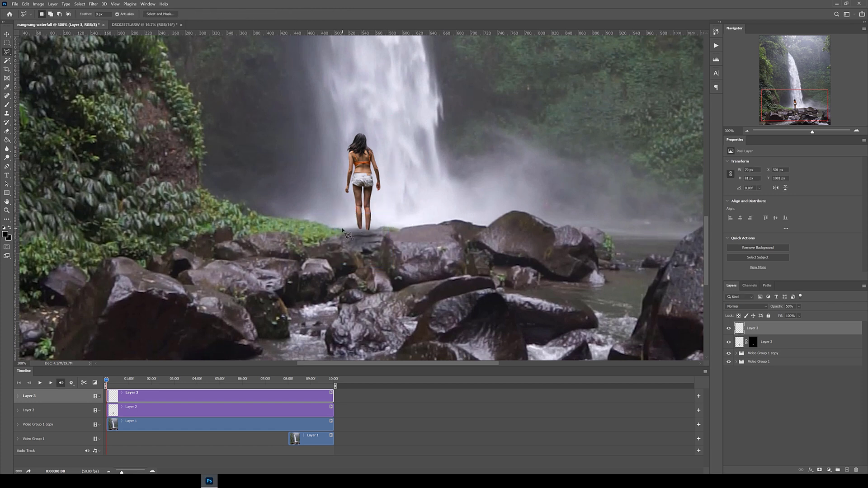
left_click_drag(382, 231, 343, 229)
left_click(819, 470)
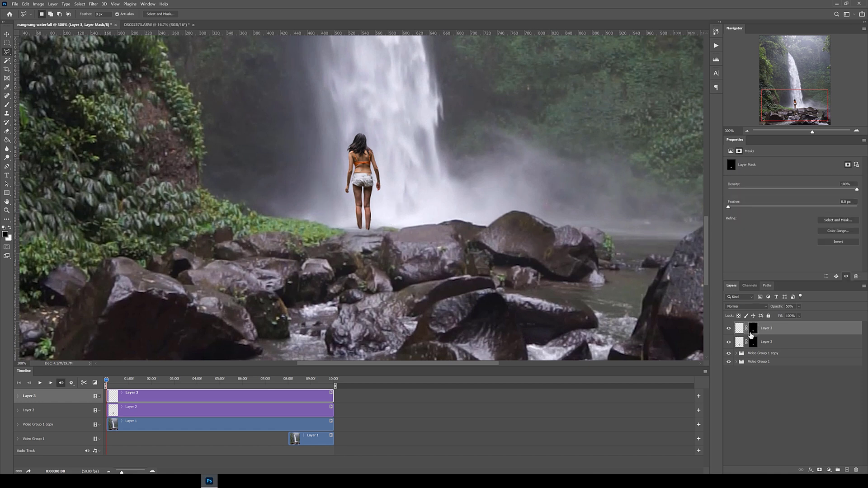
key("ctrl+i")
right_click(368, 254)
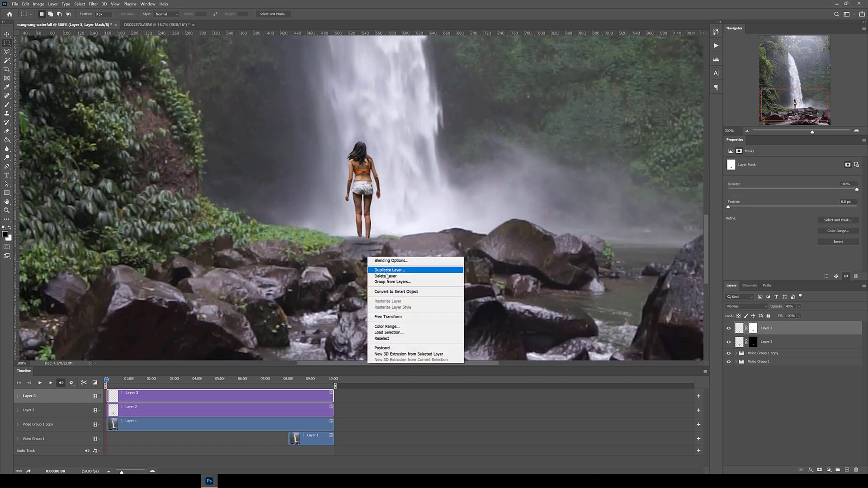
left_click(385, 267)
Step: Shrink the copied shadow at her feet with Free Transform
key("Return")
right_click(368, 232)
left_click(385, 300)
left_click_drag(362, 276, 376, 243)
key("Return")
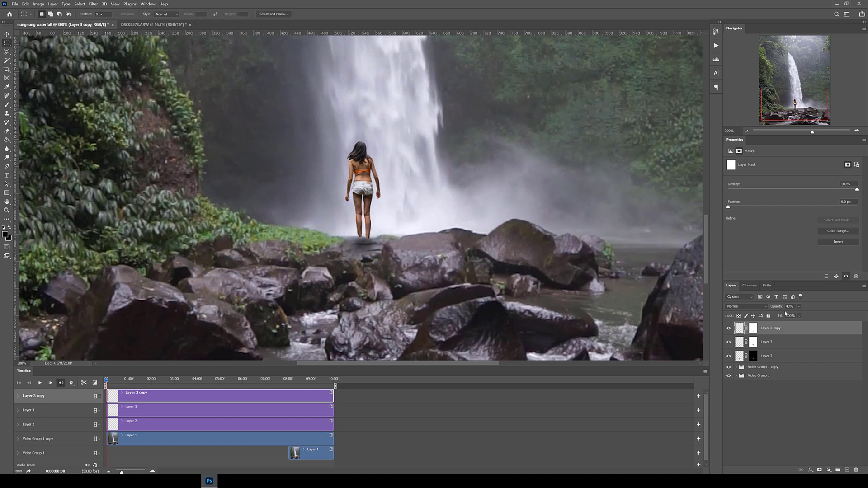
Step: Set the copied shadow layer's opacity to 15%
key("2")
key("5")
key("ctrl+1")
key("ctrl+minus")
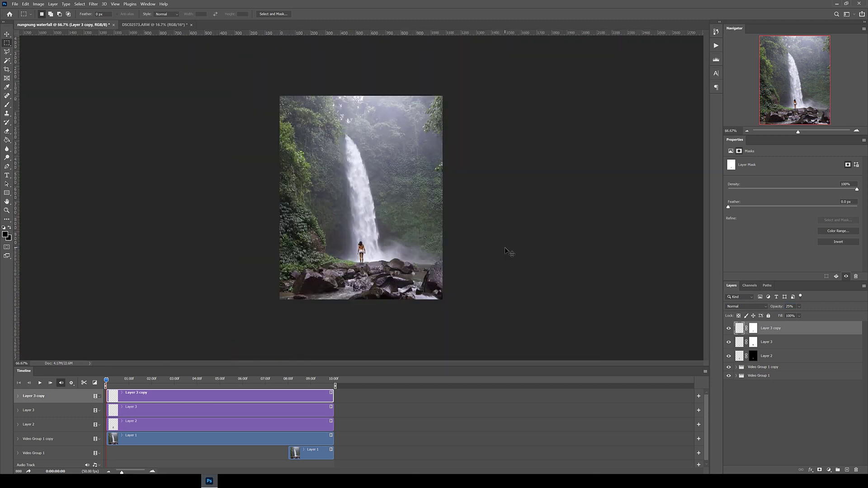
key("ctrl+plus")
left_click(789, 307)
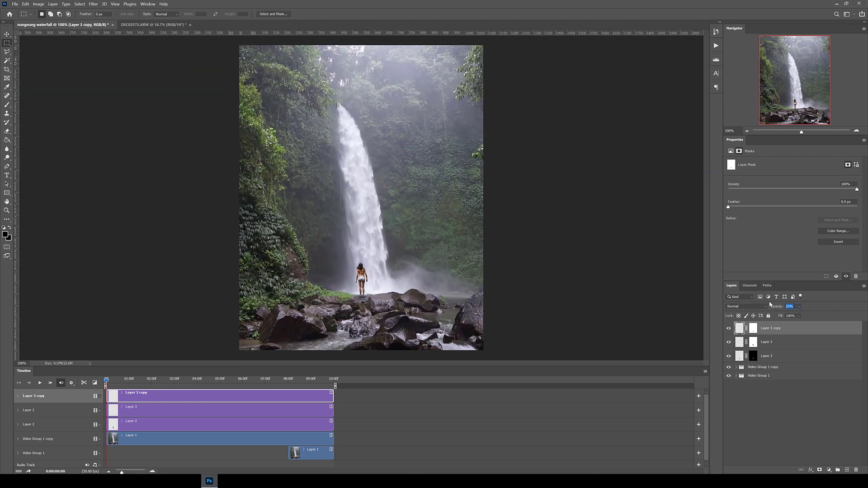
type("15")
Step: Group both shadow layers into a visible group named shadow and expand its timeline track
left_click(776, 342, "shift")
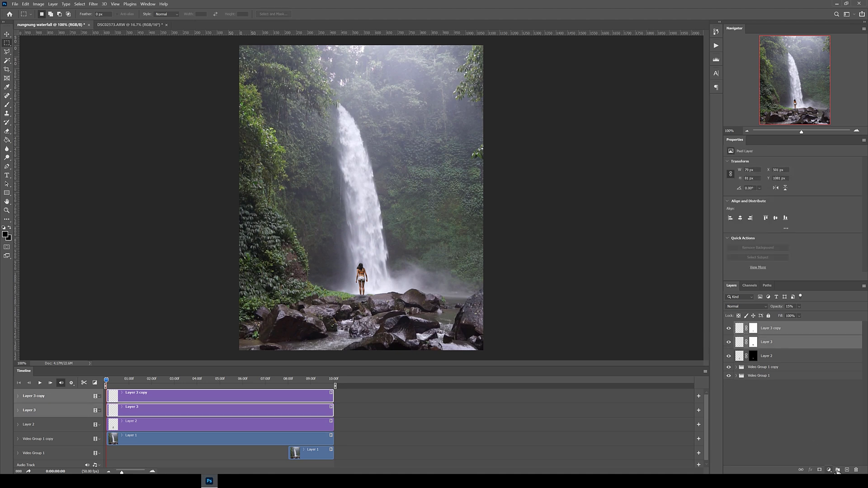
key("ctrl+g")
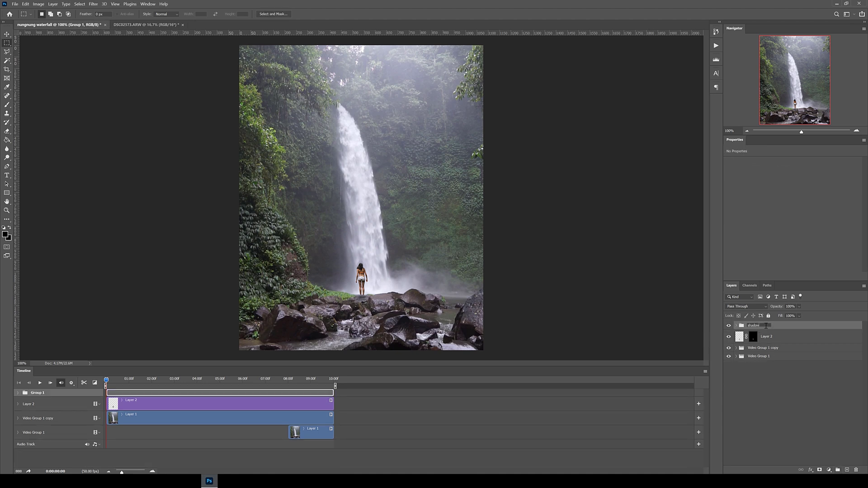
left_click(777, 398)
left_click(728, 326)
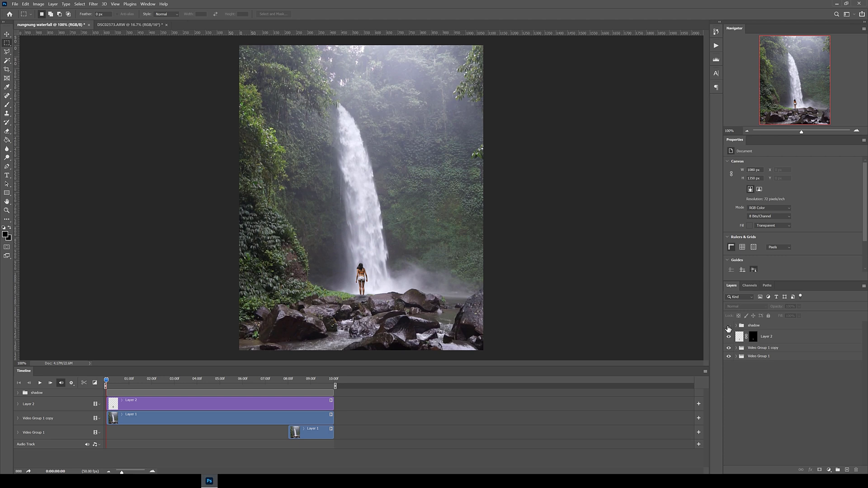
left_click(19, 392)
Step: Add a Brightness/Contrast adjustment clipped to Layer 2 with brightness 26
left_click(18, 393)
left_click(781, 337)
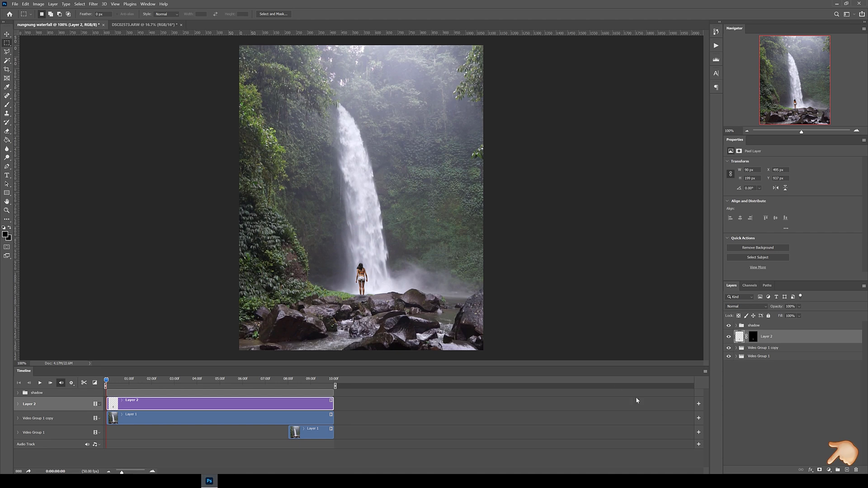
left_click(829, 470)
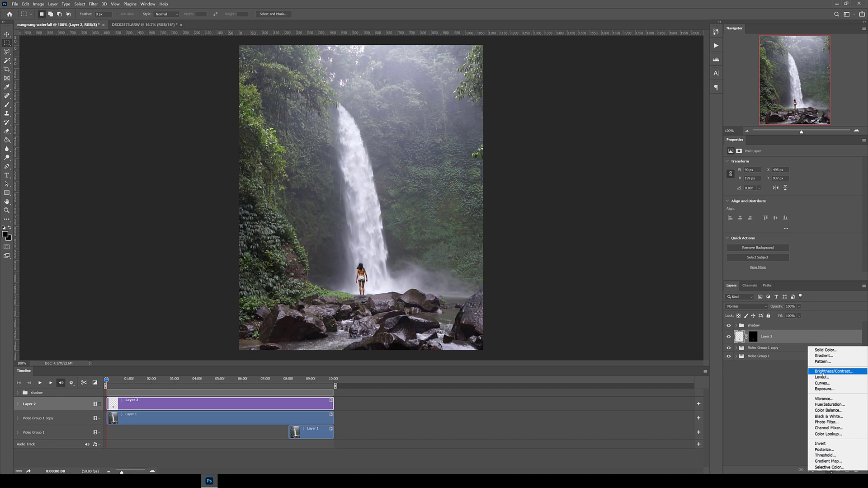
left_click(831, 371)
right_click(767, 334)
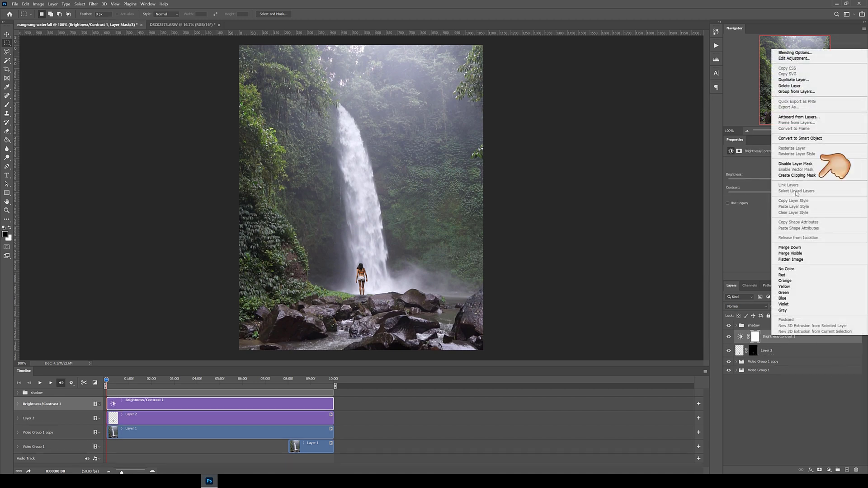
left_click(821, 176)
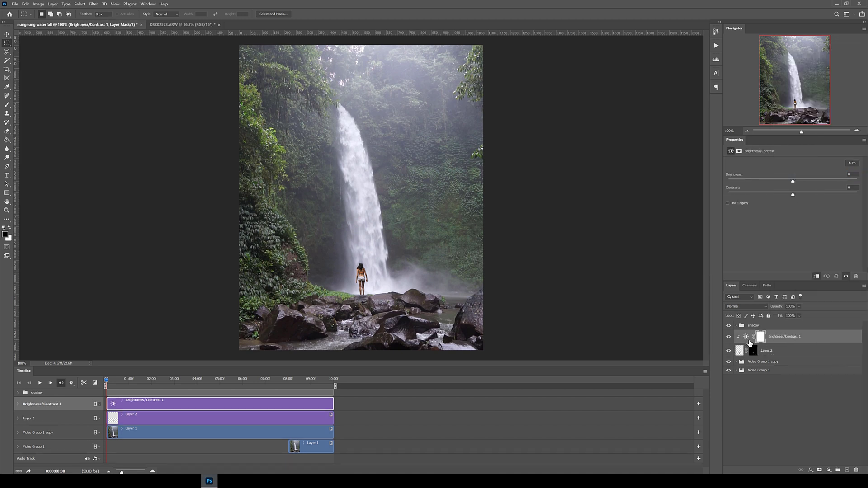
mouse_move(794, 184)
left_mouse_down()
mouse_move(784, 183)
mouse_move(804, 184)
left_mouse_up()
Step: Add Color Balance and Curves adjustments, sampling the Curves white point from the mist
left_click(829, 469)
left_click(827, 409)
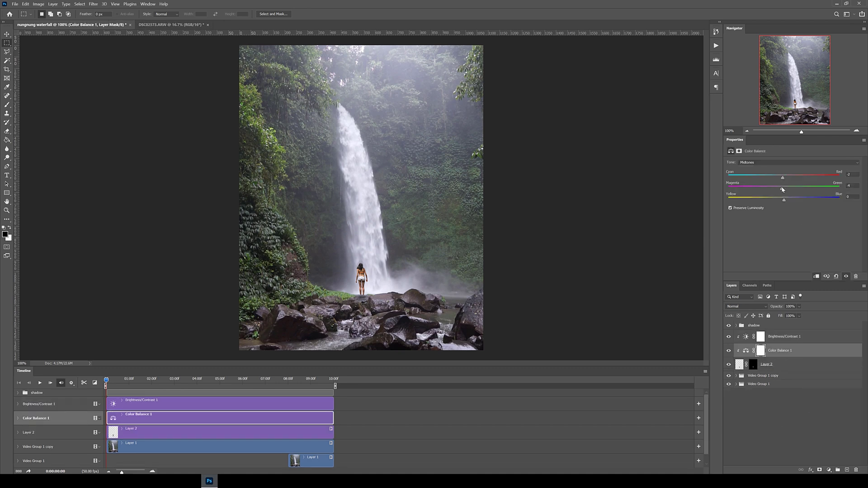
key("ctrl+m")
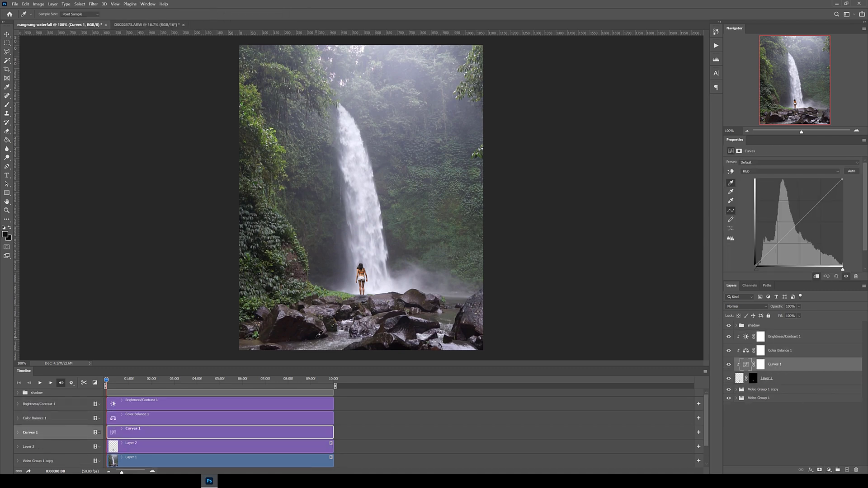
left_click(377, 151)
left_click(373, 184)
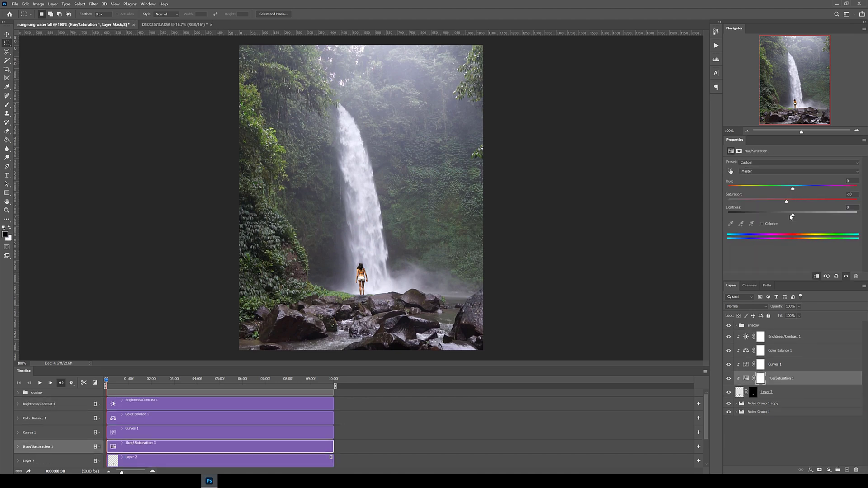
left_click(790, 326)
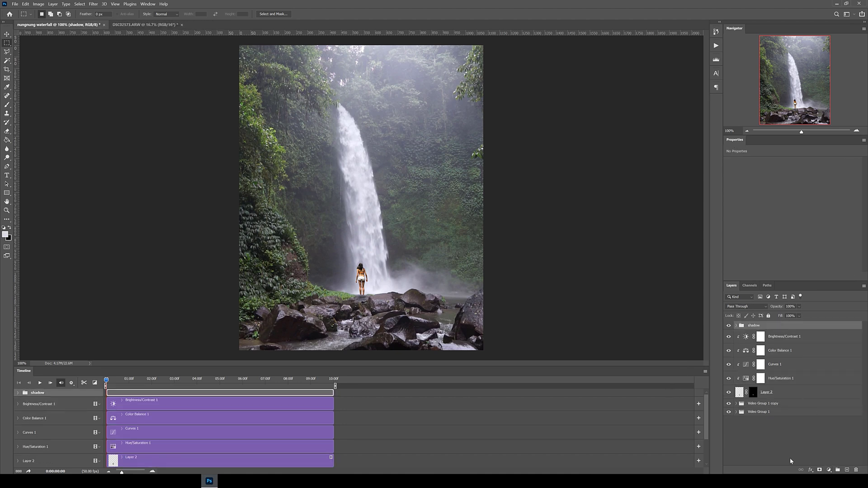
Step: Add a whole-image Brightness/Contrast with slightly raised brightness and a bent Curves adjustment
left_click(829, 470)
left_click(835, 371)
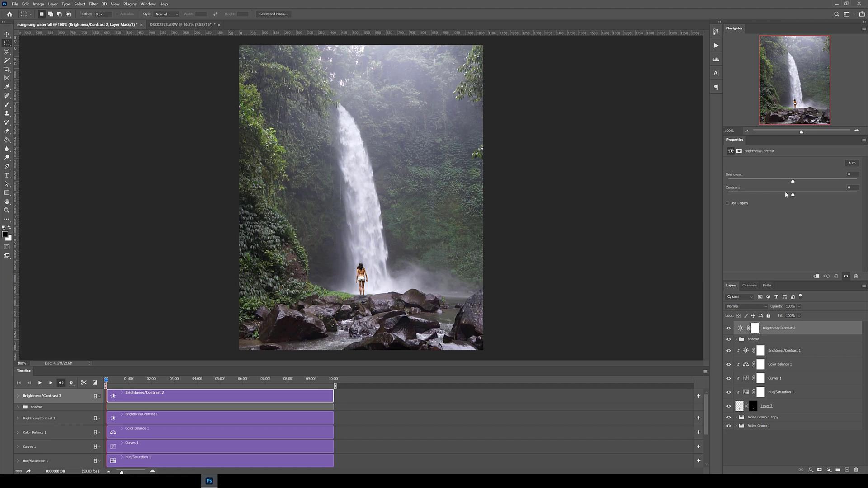
left_click_drag(794, 180, 799, 178)
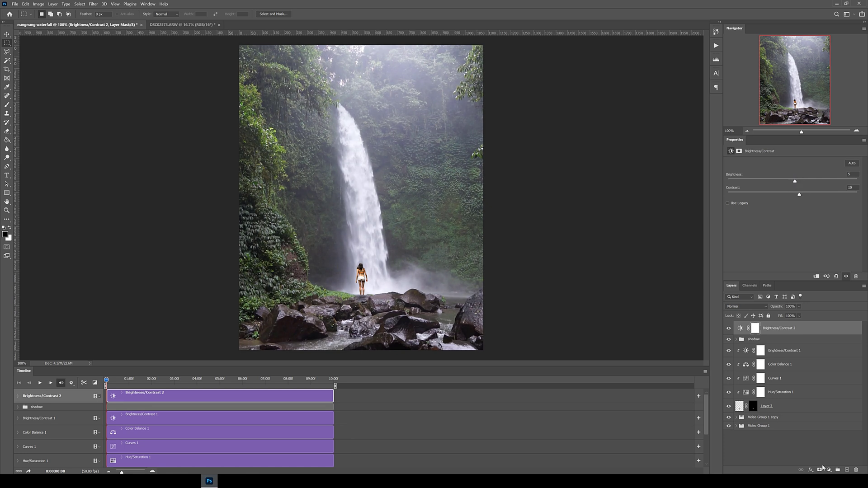
key("ctrl+m")
left_click(798, 223)
Step: Add Color Balance and Hue/Saturation (hue -2), then enlarge the timeline and fit the image
left_click(829, 470)
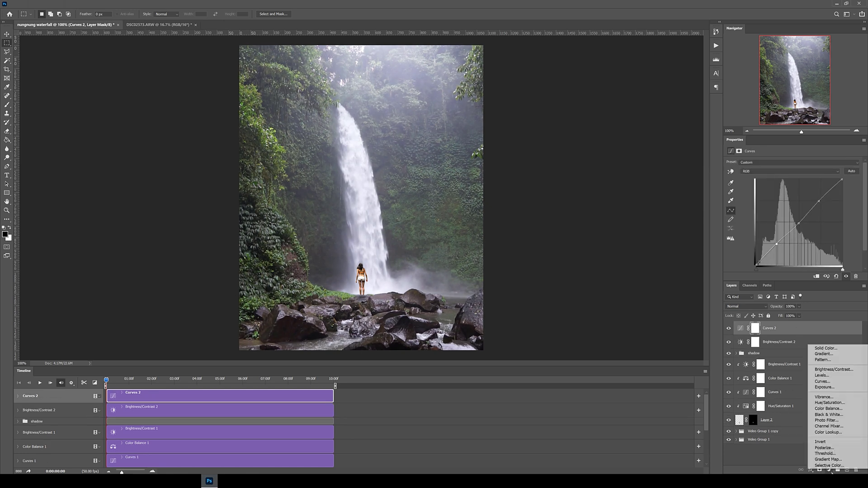
left_click(827, 411)
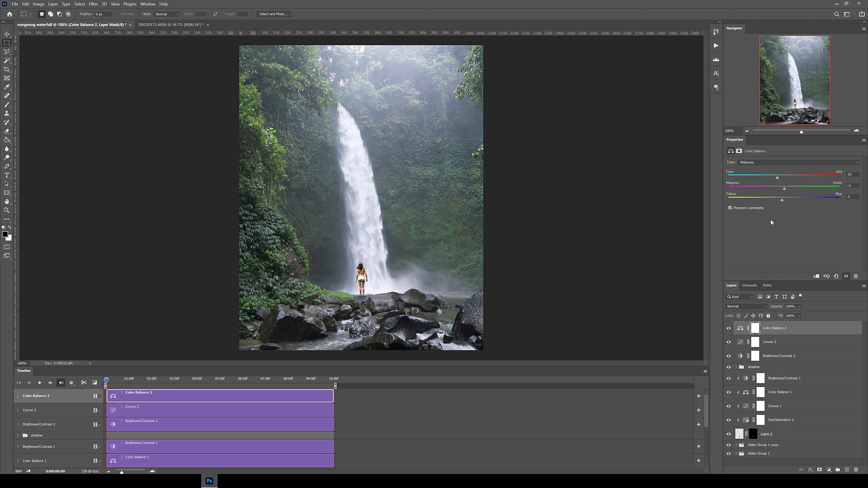
key("ctrl+u")
left_click_drag(793, 186, 791, 184)
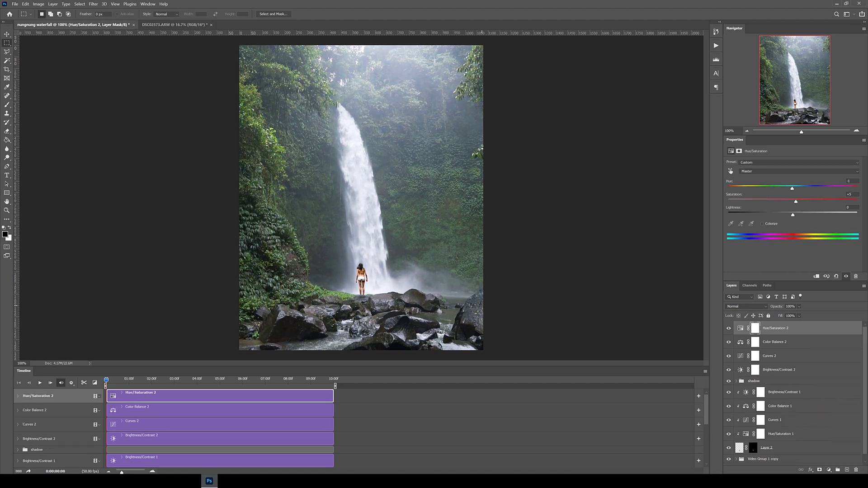
key("alt+[")
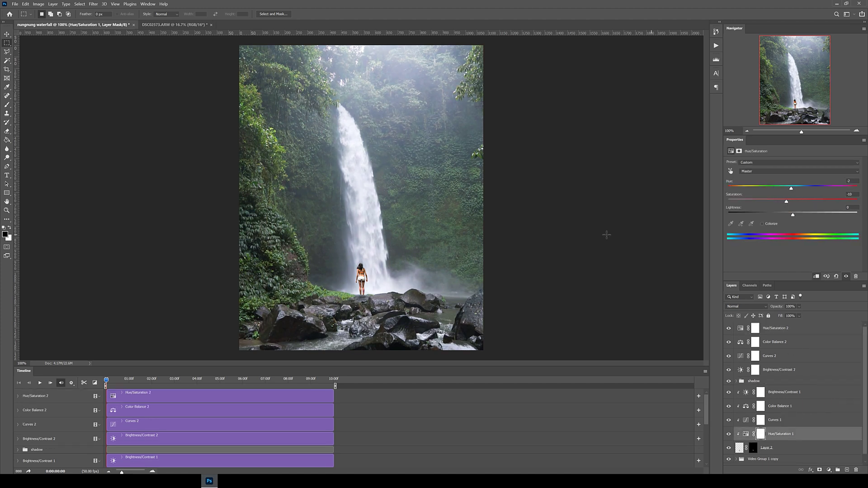
left_click_drag(104, 367, 104, 259)
key("ctrl+0")
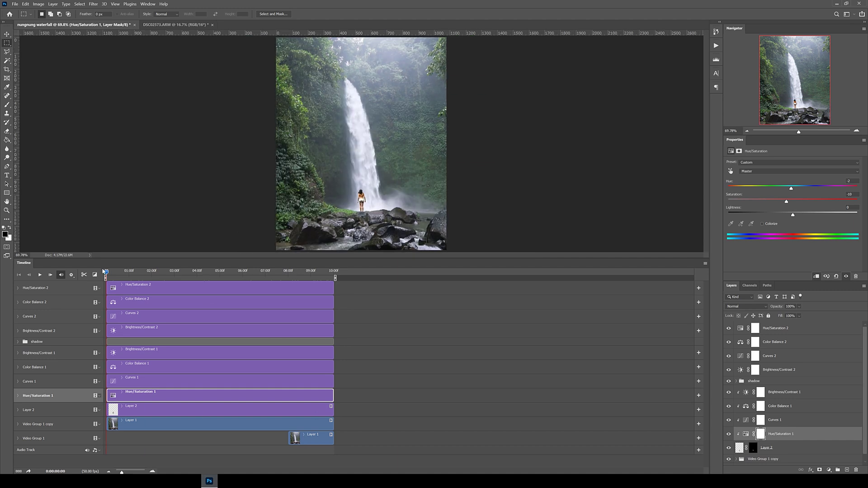
Step: Render Video as 'nungnung waterfall cinemagraph.mp4', H.264 with the High Quality preset
left_click(14, 4)
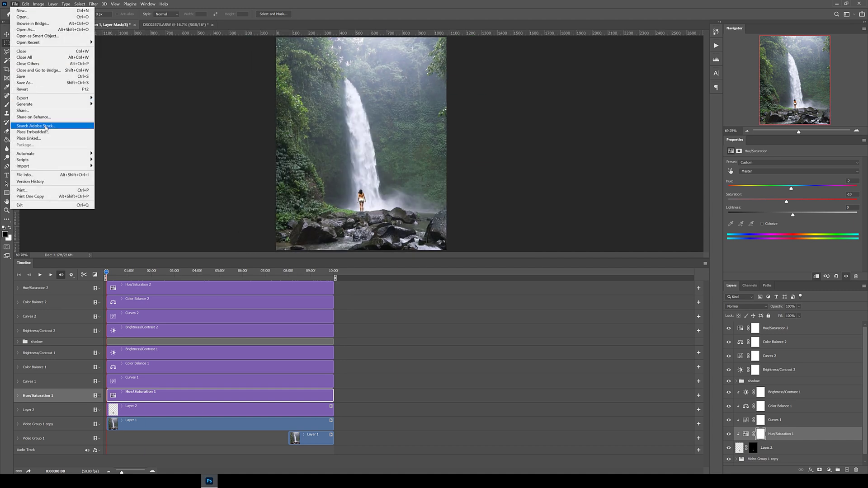
mouse_move(45, 98)
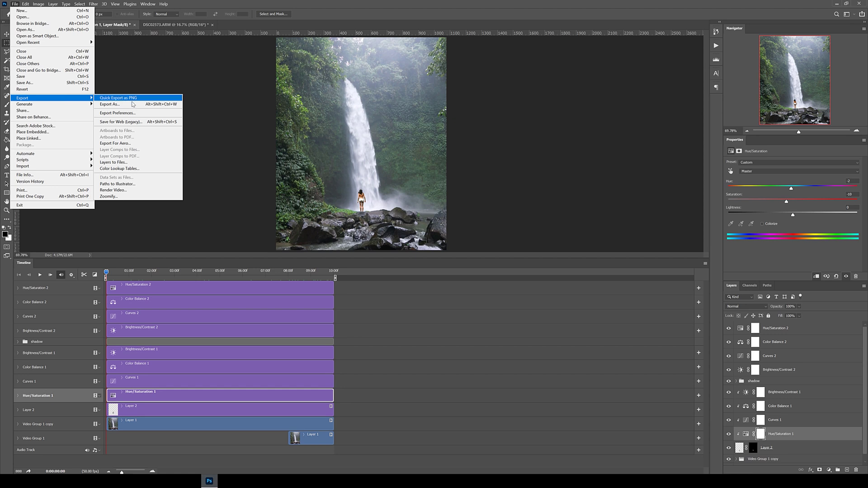
left_click(128, 190)
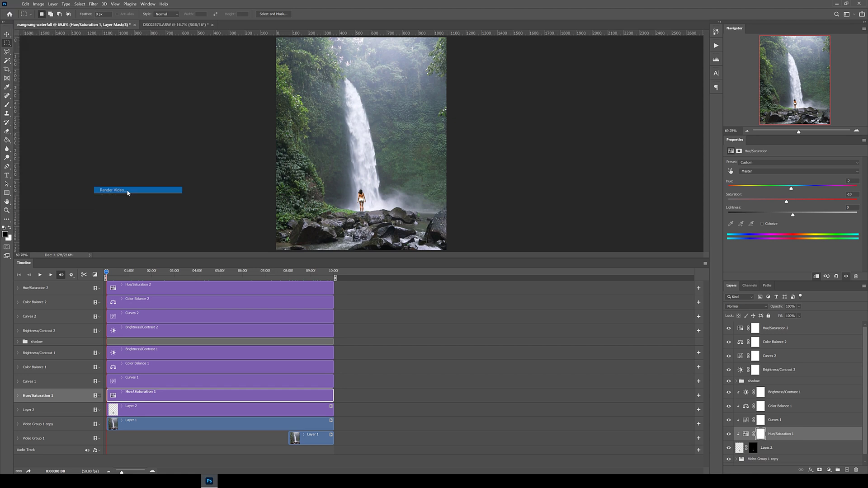
left_click(360, 119)
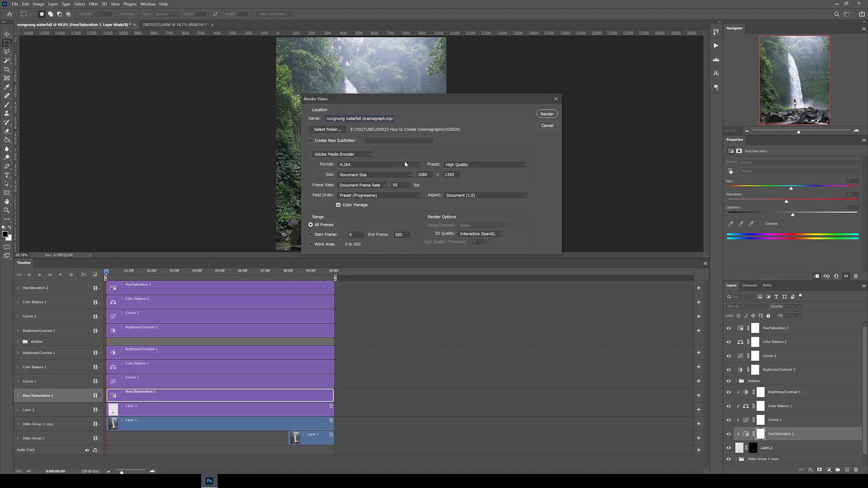
left_click(470, 165)
left_click(461, 171)
left_click(539, 113)
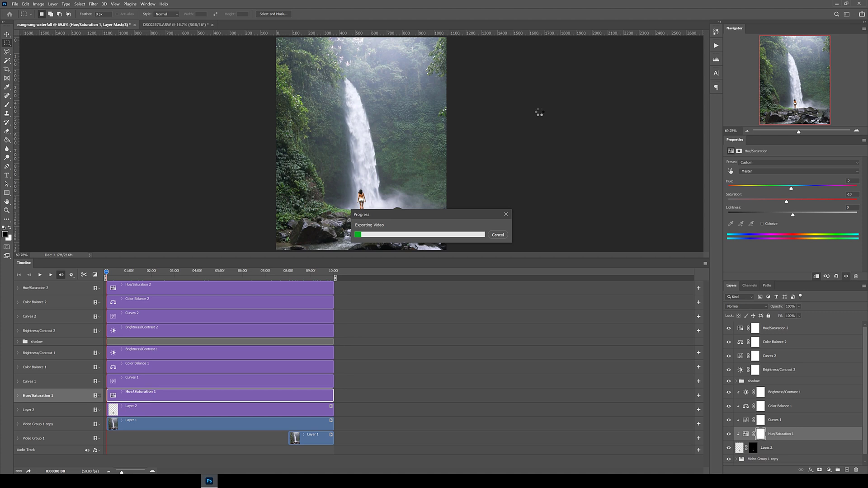